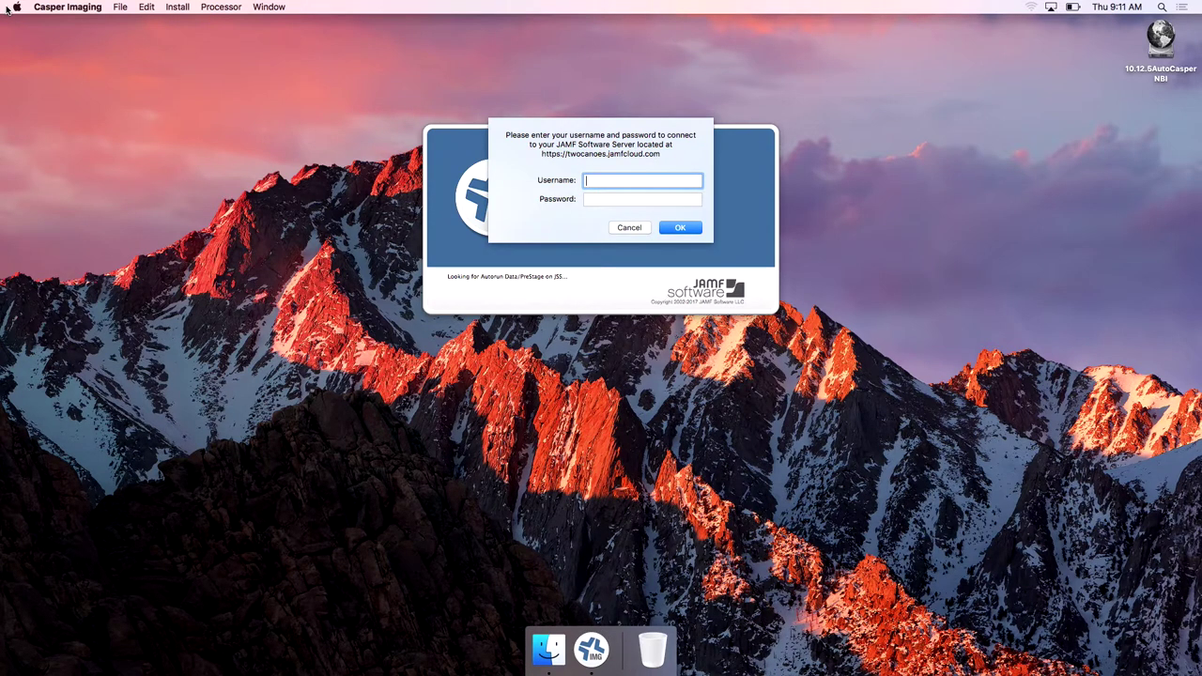
Log in to the JSS as twocanoes, retyping the mistyped password
{"action": "type", "text": "twoc"}
{"action": "type", "text": "anoes"}
{"action": "key", "text": "Tab"}
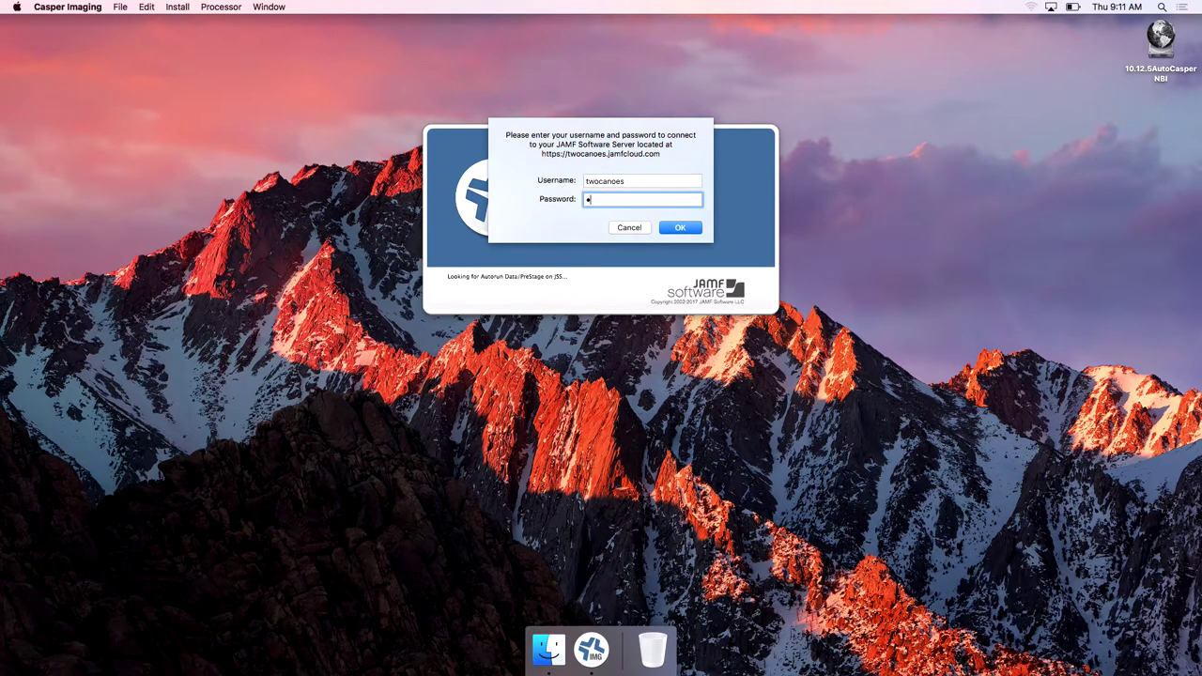
{"action": "key", "text": "super+a"}
{"action": "key", "text": "Return"}
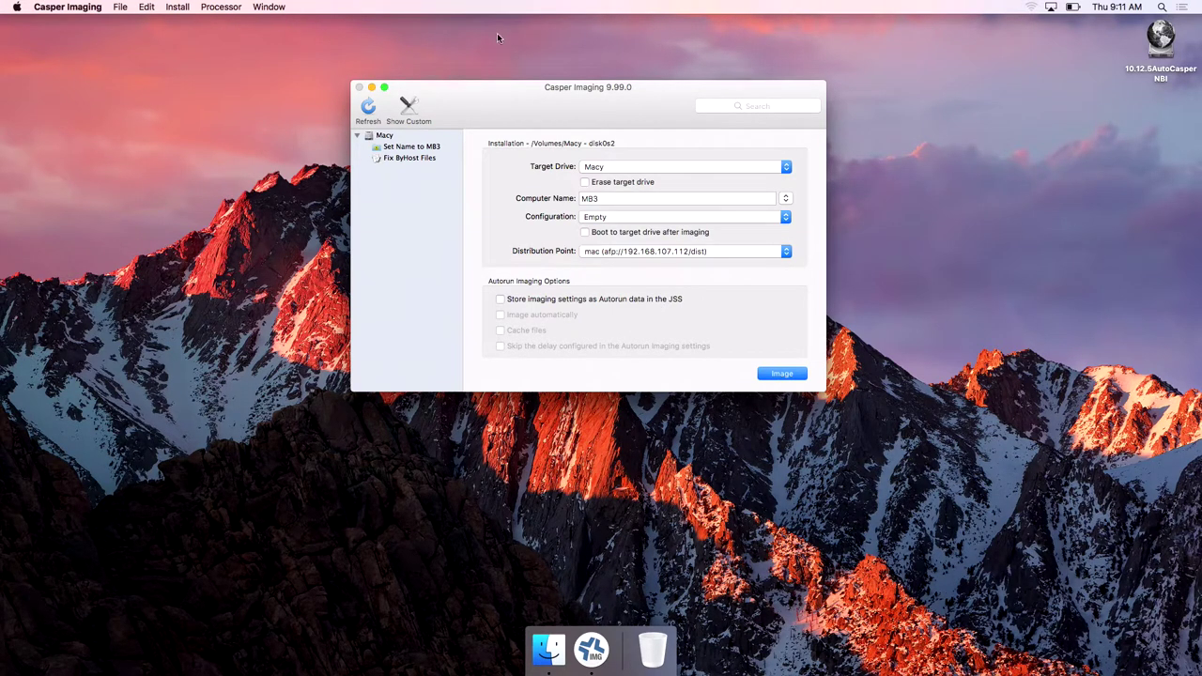
Load the Dual Boot configuration and enable Erase target drive for Macy
{"action": "left_click_drag", "start_coordinate": [578, 94], "coordinate": [485, 86]}
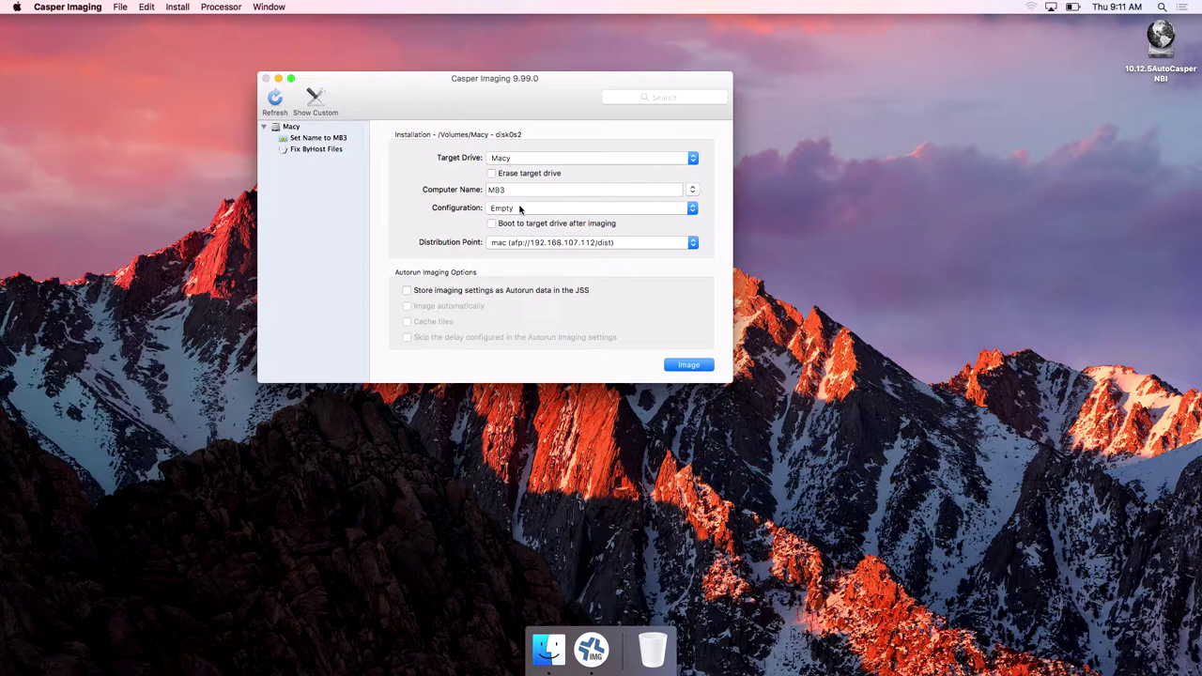
{"action": "left_click", "coordinate": [519, 209]}
{"action": "left_click", "coordinate": [522, 220]}
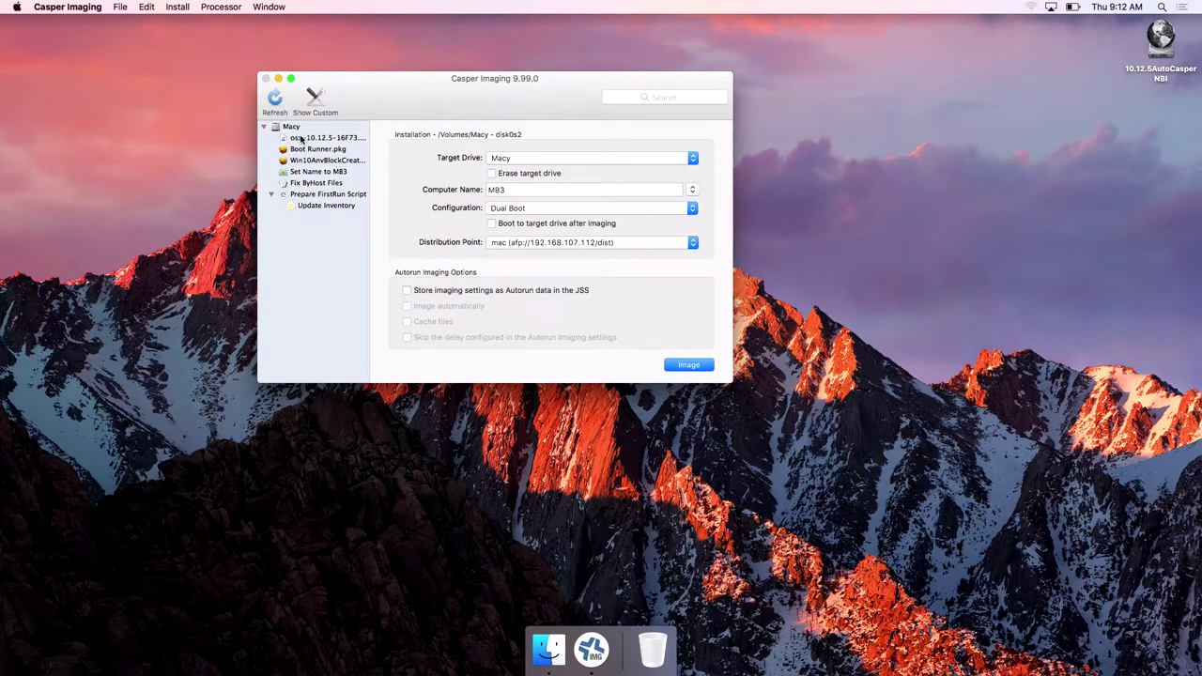
{"action": "left_click", "coordinate": [491, 174]}
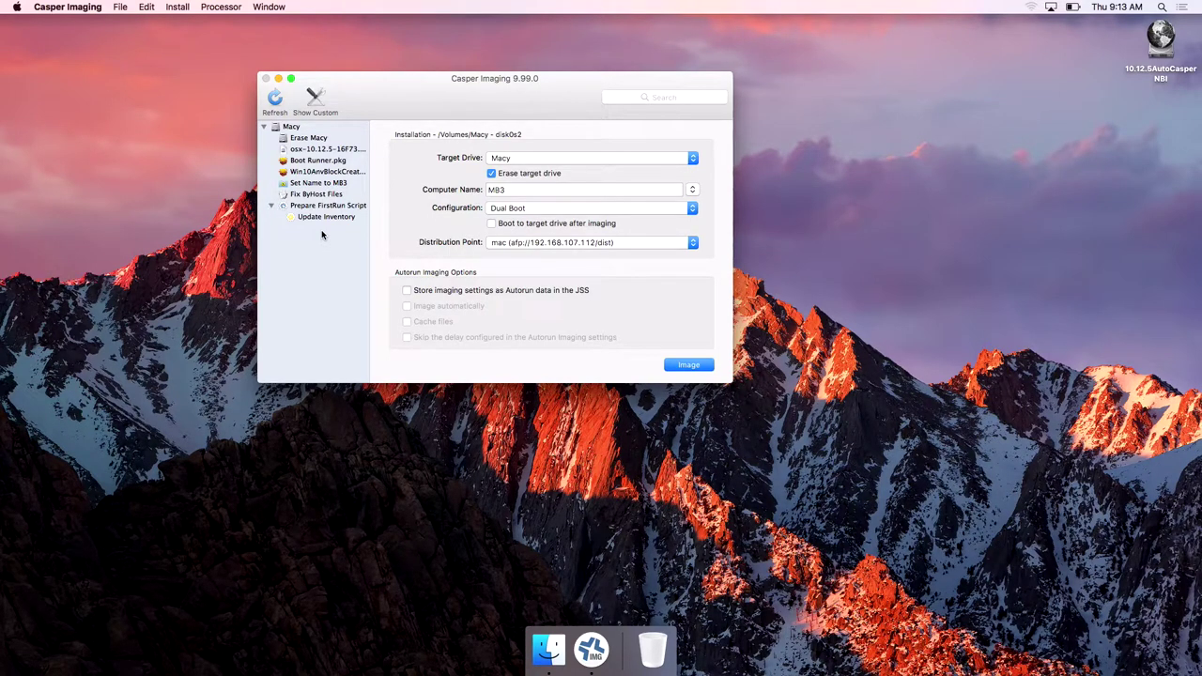
Connect Finder to the server at afp://192.168.107.112/dist
{"action": "left_click", "coordinate": [54, 283]}
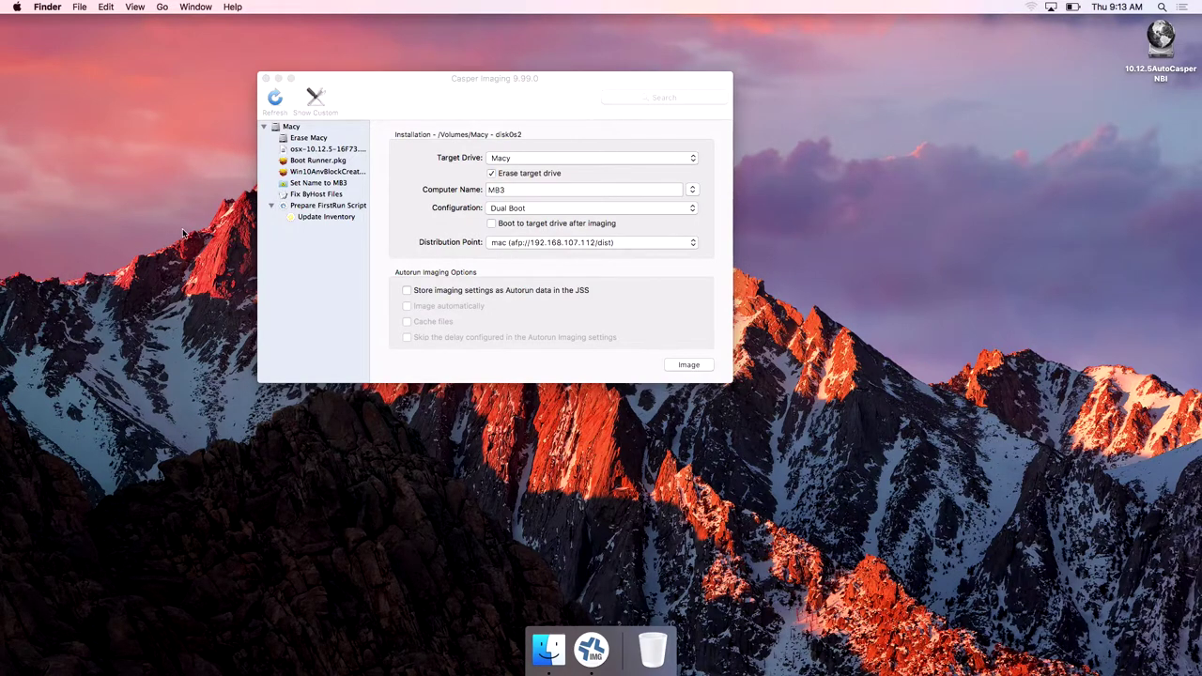
{"action": "key", "text": "super+k"}
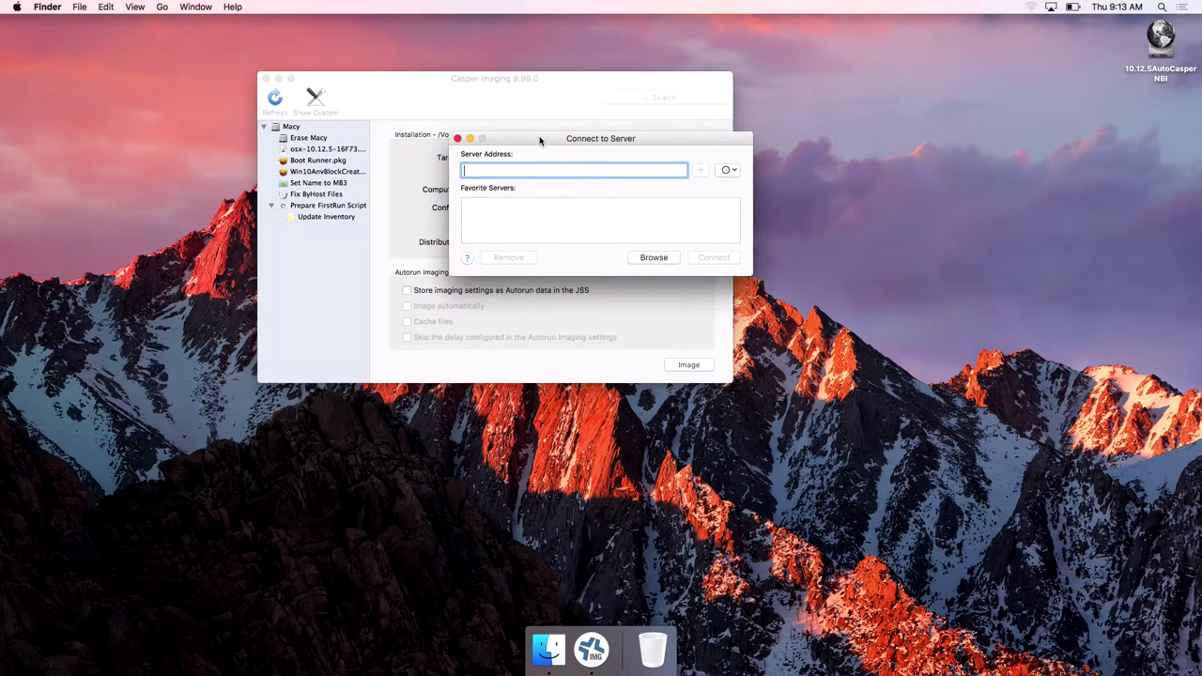
{"action": "left_click_drag", "start_coordinate": [535, 132], "coordinate": [506, 440]}
{"action": "type", "text": "afp:"}
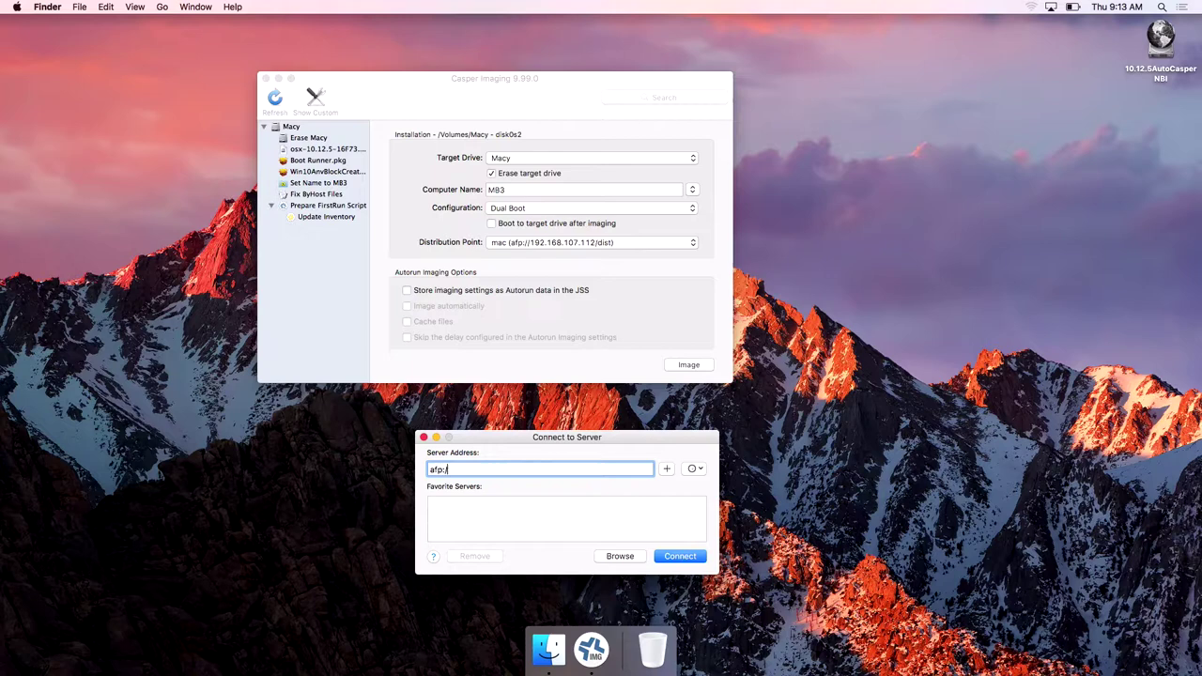
{"action": "type", "text": "/"}
{"action": "type", "text": "192.168.1"}
{"action": "type", "text": "07.112/di"}
{"action": "type", "text": "st"}
{"action": "key", "text": "Return"}
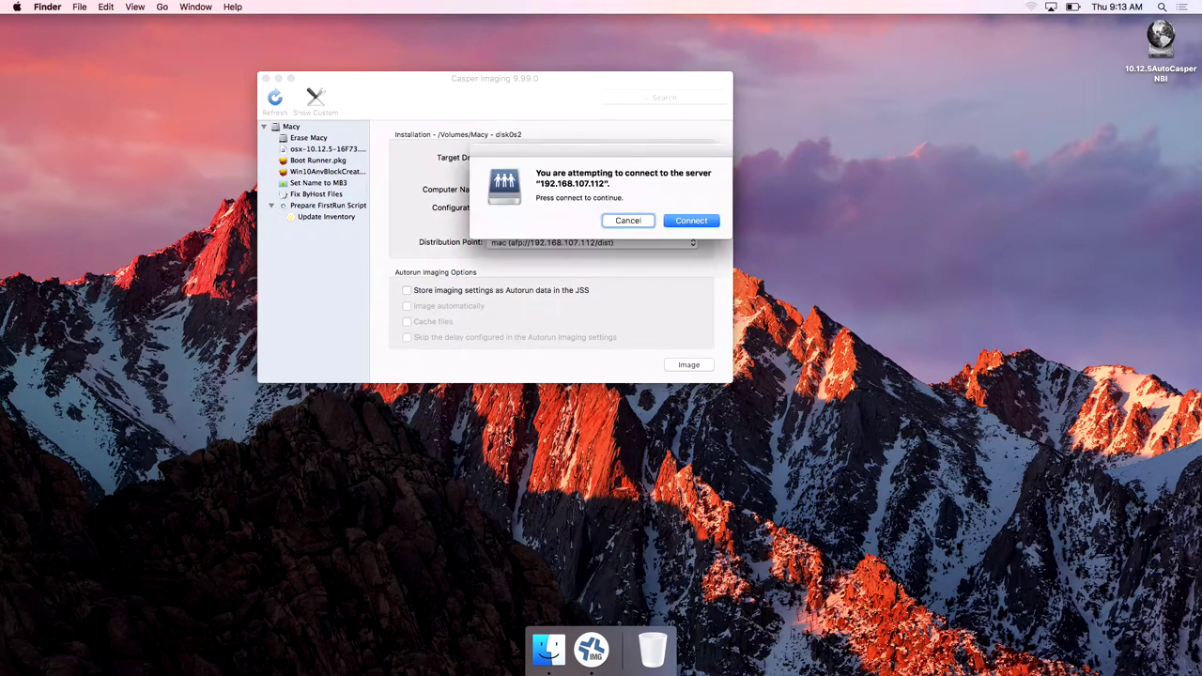
{"action": "key", "text": "Return"}
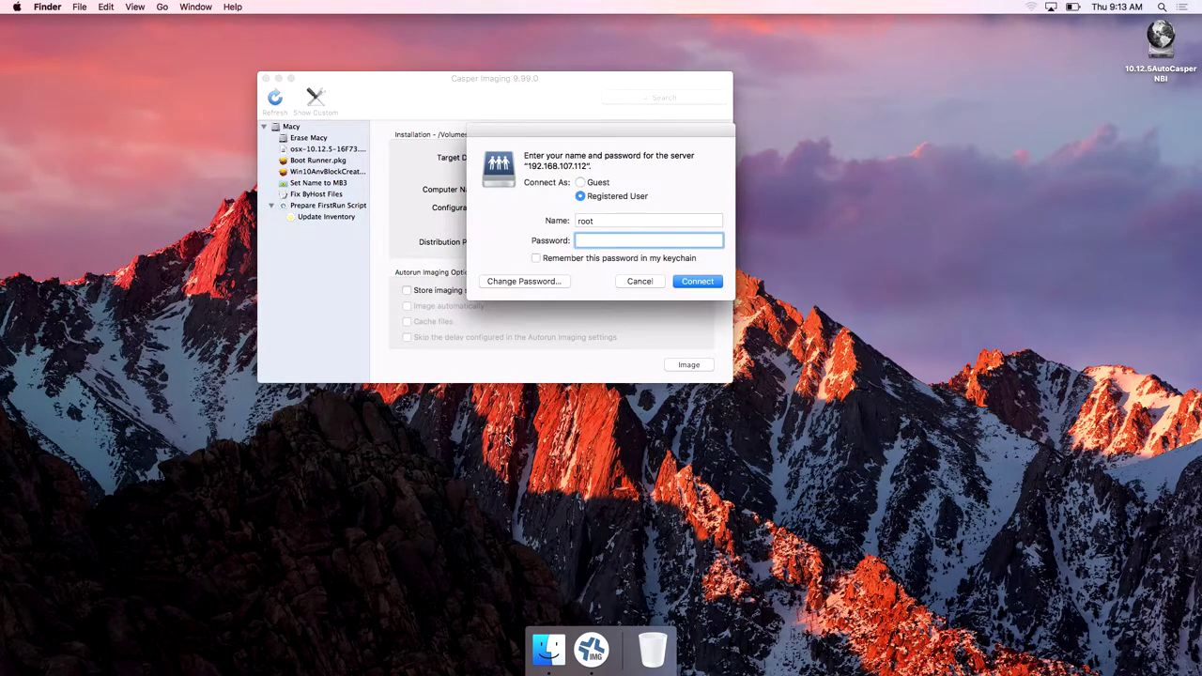
Log in to the dist share as dist-ro and open its Other folder
{"action": "key", "text": "shift+Tab"}
{"action": "type", "text": "dist-ro"}
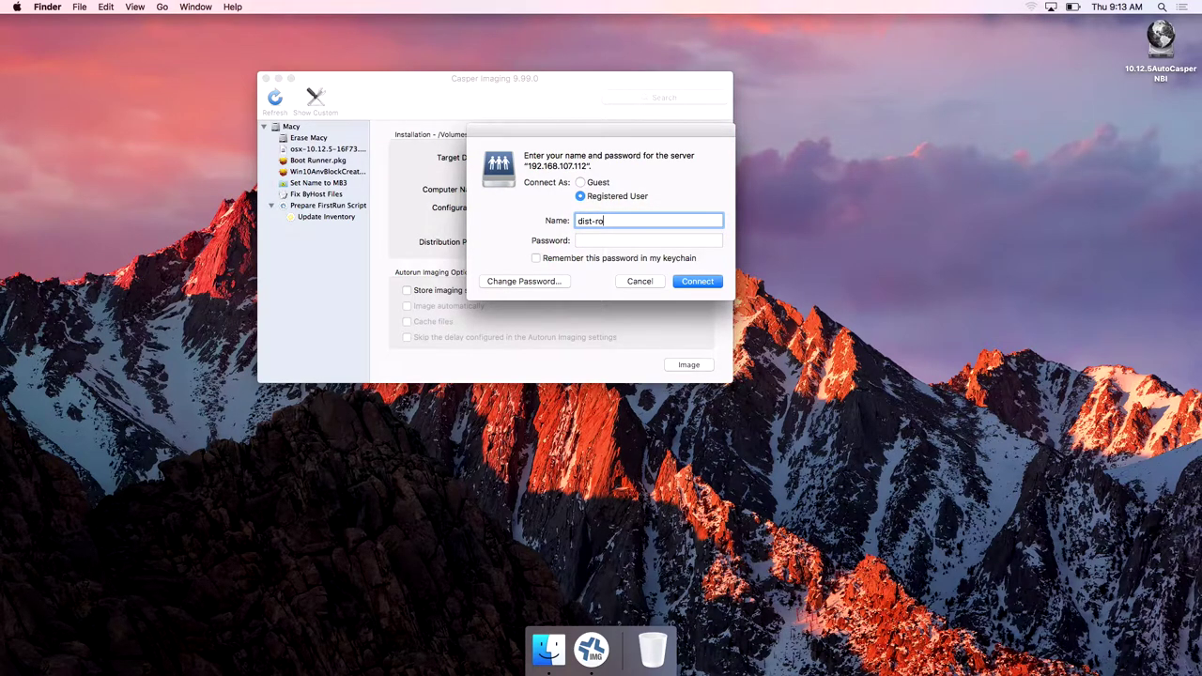
{"action": "key", "text": "Tab"}
{"action": "type", "text": "password"}
{"action": "key", "text": "Return"}
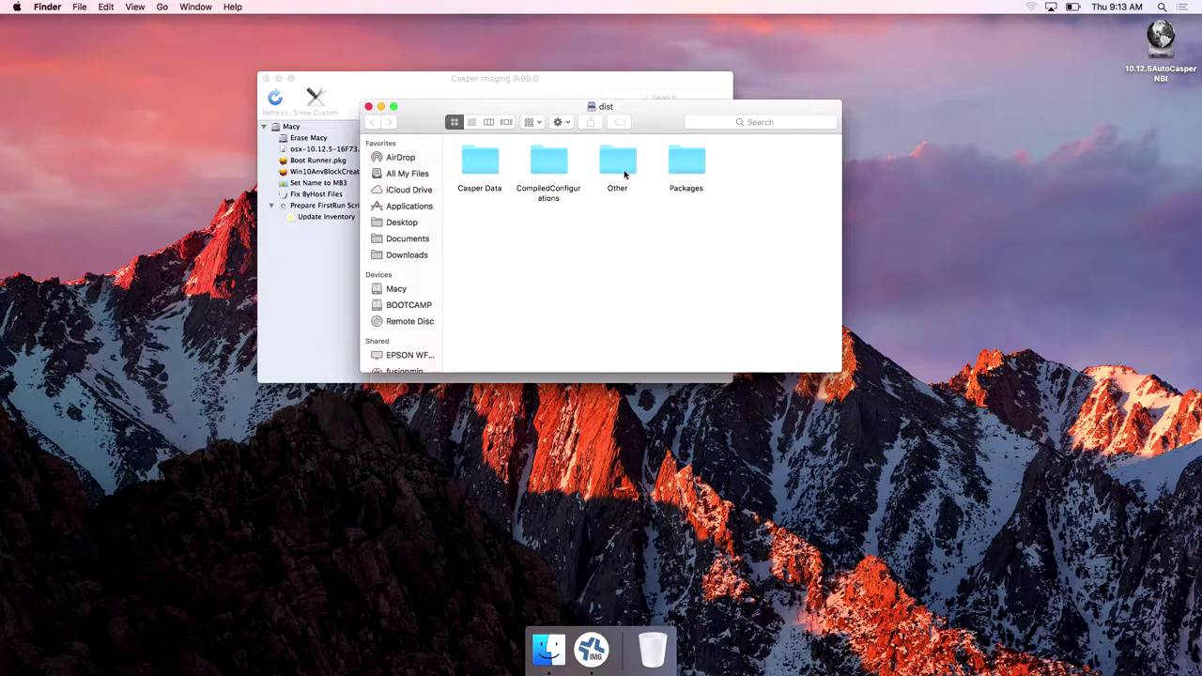
{"action": "double_click", "coordinate": [625, 173]}
{"action": "mouse_move", "coordinate": [439, 120]}
{"action": "left_mouse_down"}
{"action": "mouse_move", "coordinate": [863, 200]}
{"action": "mouse_move", "coordinate": [826, 160]}
{"action": "left_mouse_up"}
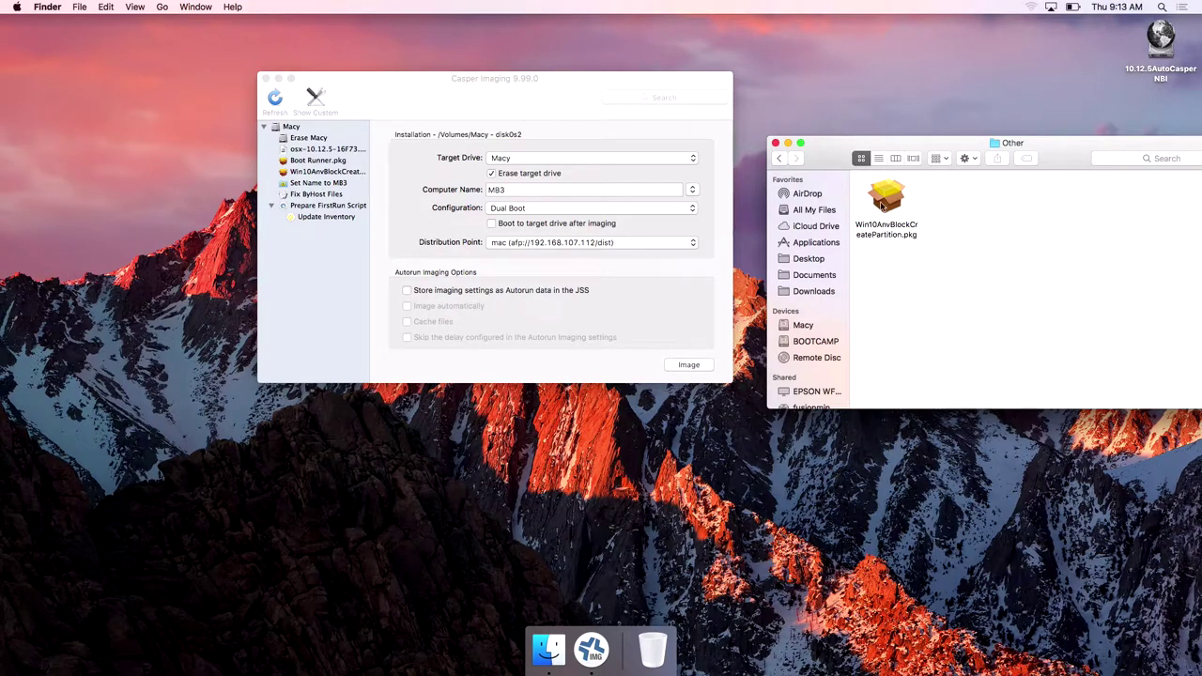
Launch Disk Utility from the Utilities folder
{"action": "left_click", "coordinate": [805, 95]}
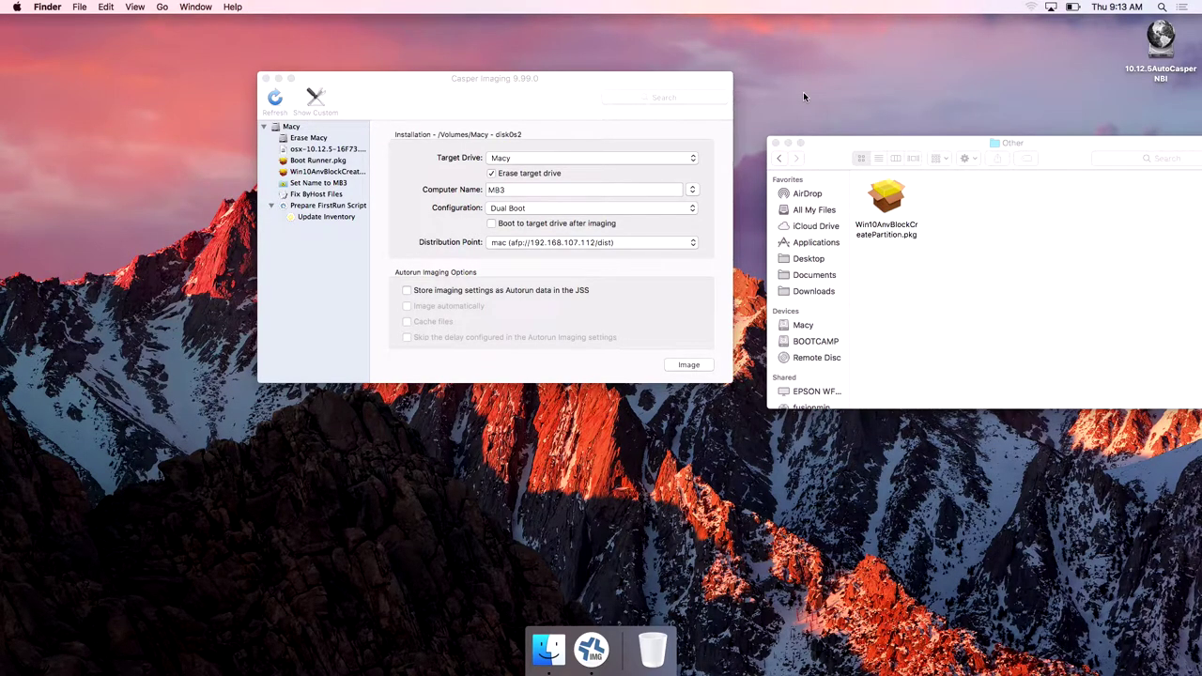
{"action": "key", "text": "super+shift+u"}
{"action": "type", "text": "dis"}
{"action": "key", "text": "super+o"}
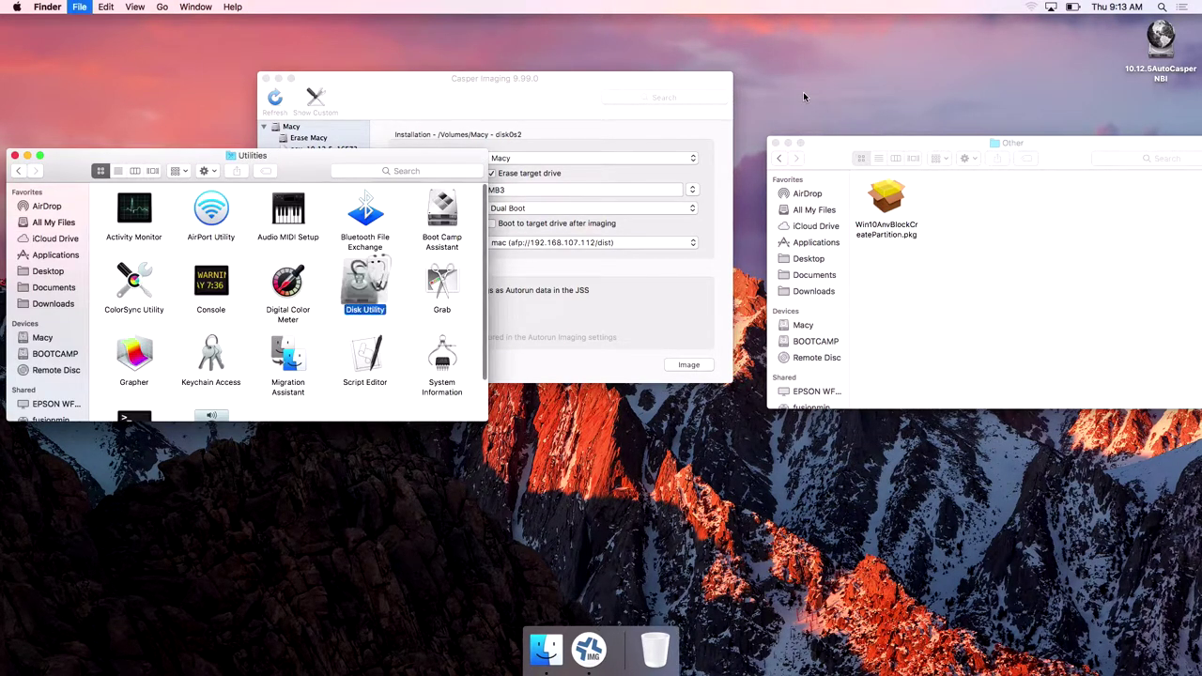
Delete the BOOTCAMP partition on the internal APPLE SSD, then quit Disk Utility
{"action": "left_click", "coordinate": [423, 280]}
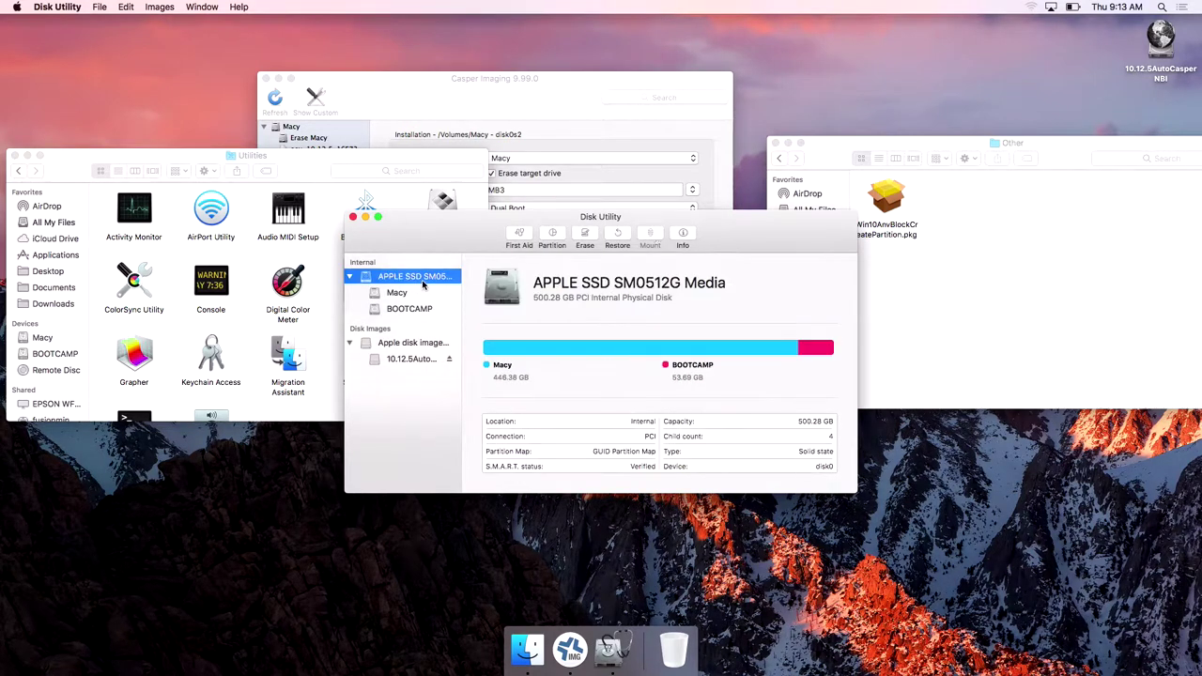
{"action": "left_click", "coordinate": [553, 237]}
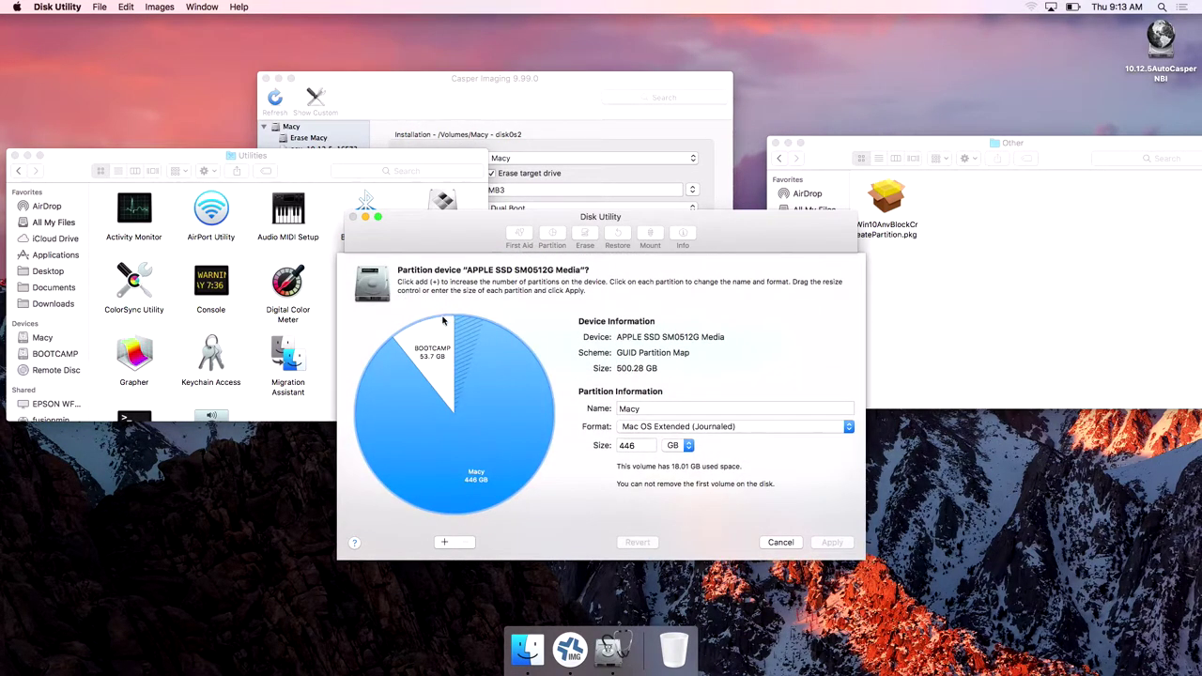
{"action": "left_click", "coordinate": [444, 322]}
{"action": "left_click", "coordinate": [467, 542]}
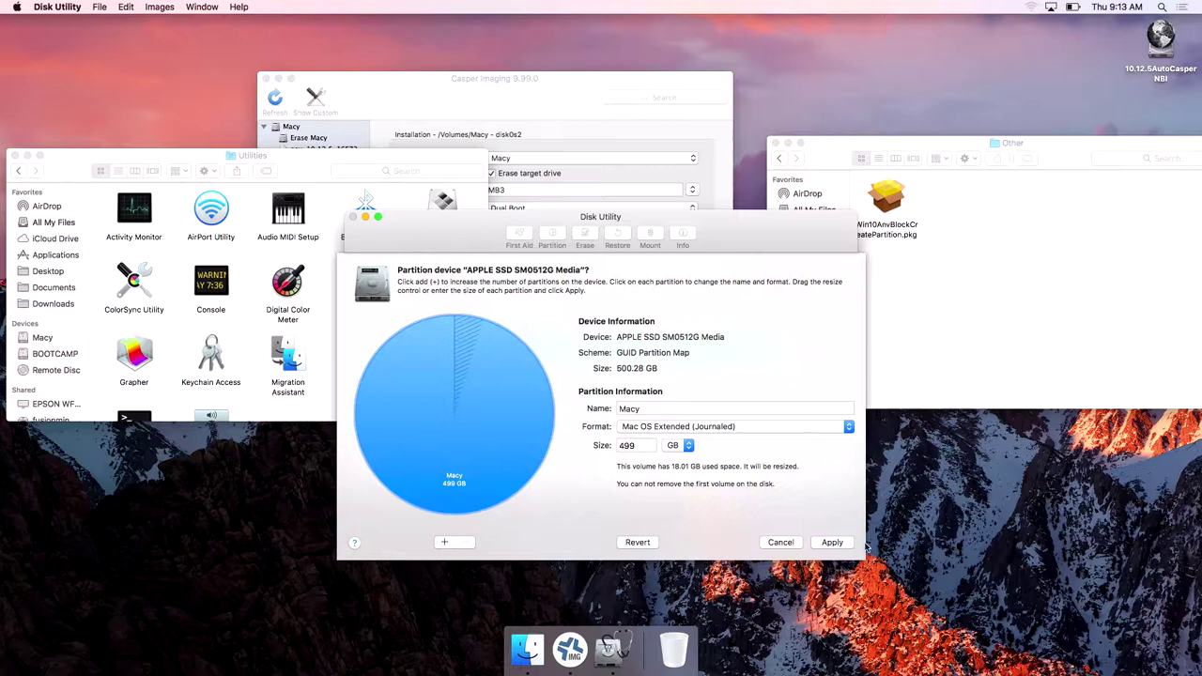
{"action": "left_click", "coordinate": [834, 543]}
{"action": "left_click", "coordinate": [692, 364]}
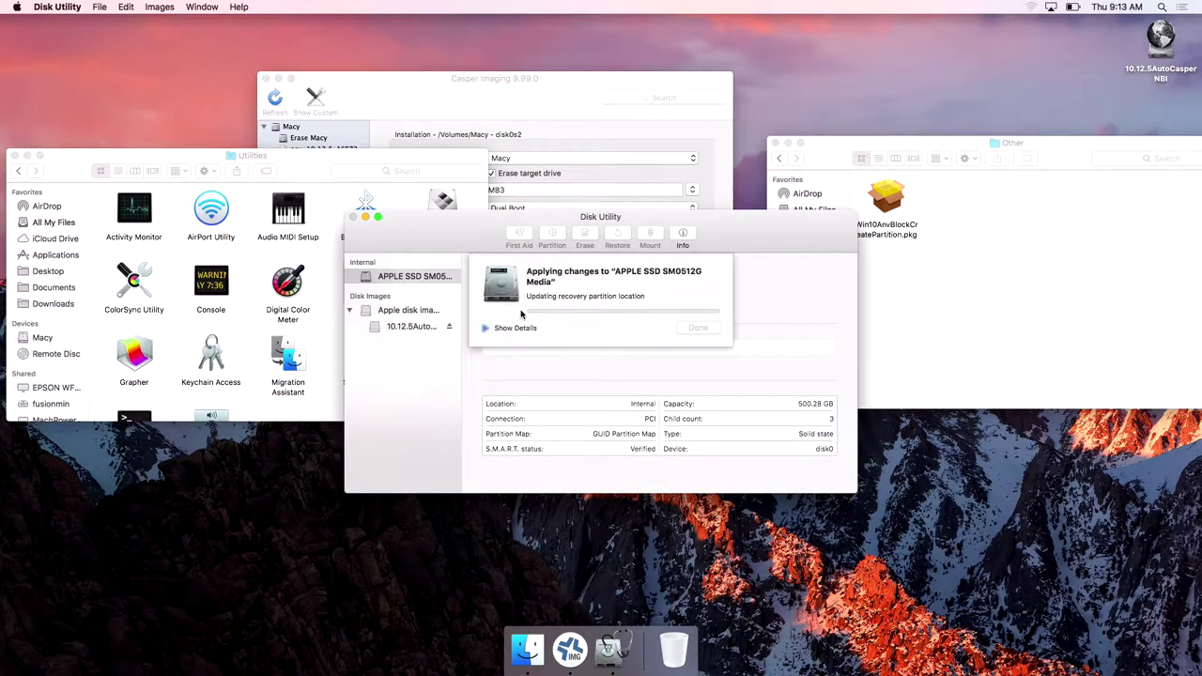
{"action": "left_click", "coordinate": [696, 328]}
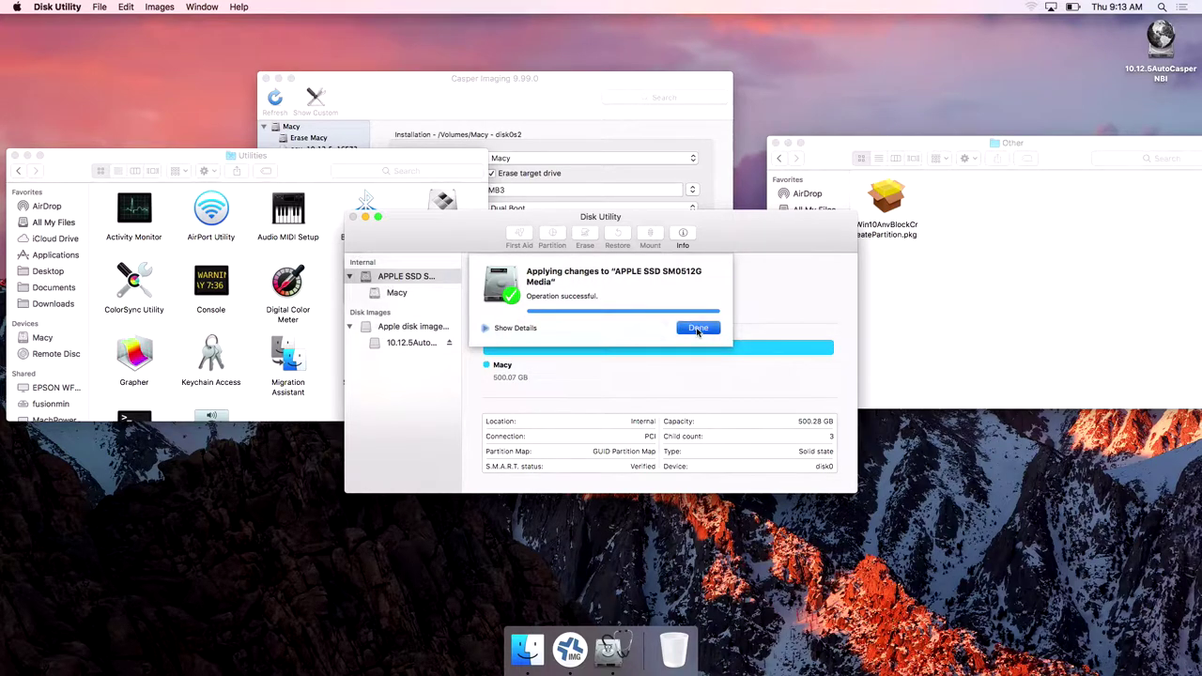
{"action": "key", "text": "super+q"}
{"action": "key", "text": "super+w"}
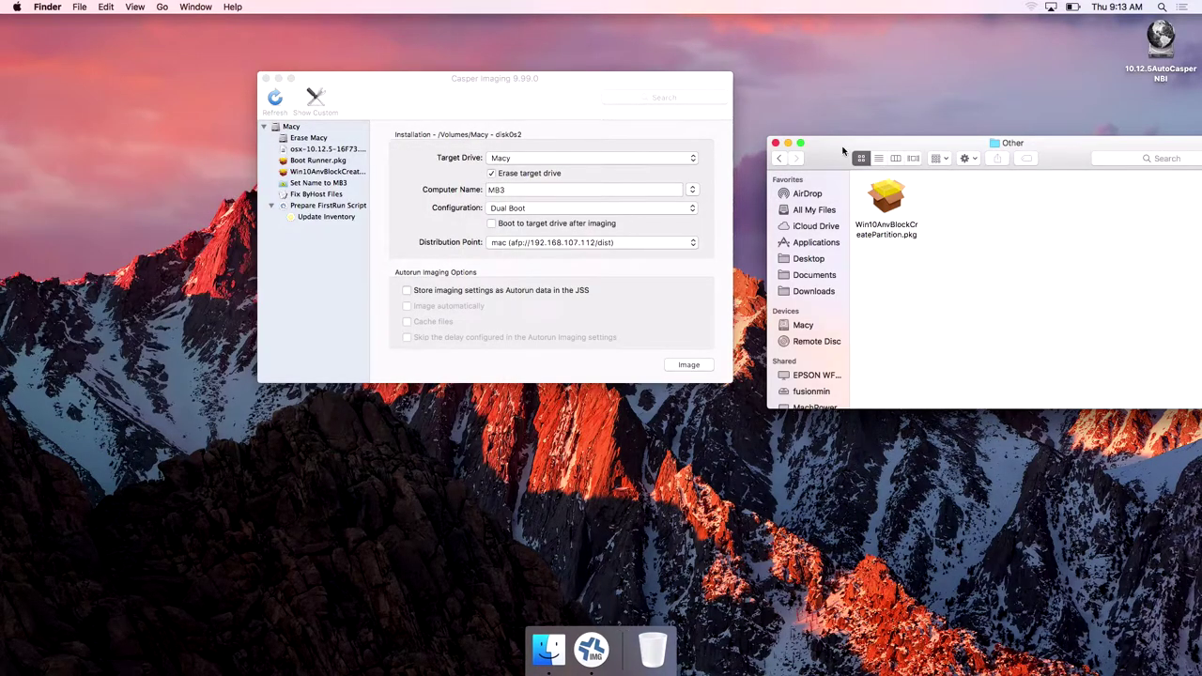
Open the Win10AnvBlockCreatePartition package from the Other folder
{"action": "left_click_drag", "start_coordinate": [846, 155], "coordinate": [331, 305]}
{"action": "left_click", "coordinate": [373, 350]}
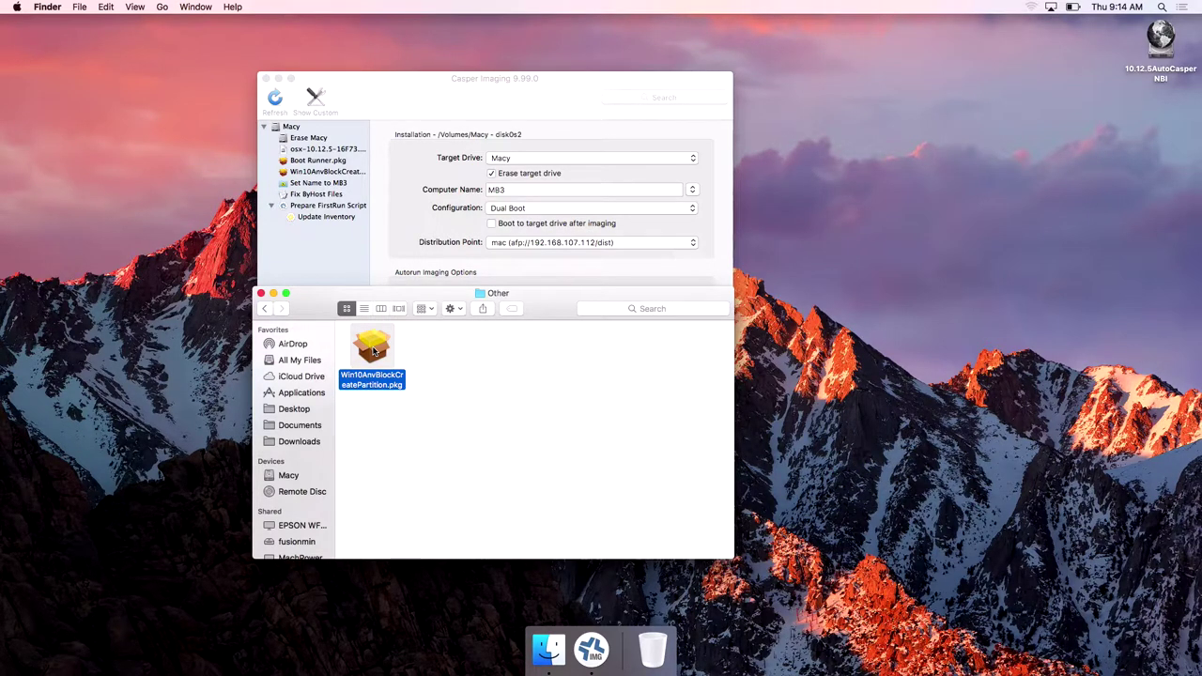
{"action": "double_click", "coordinate": [374, 350]}
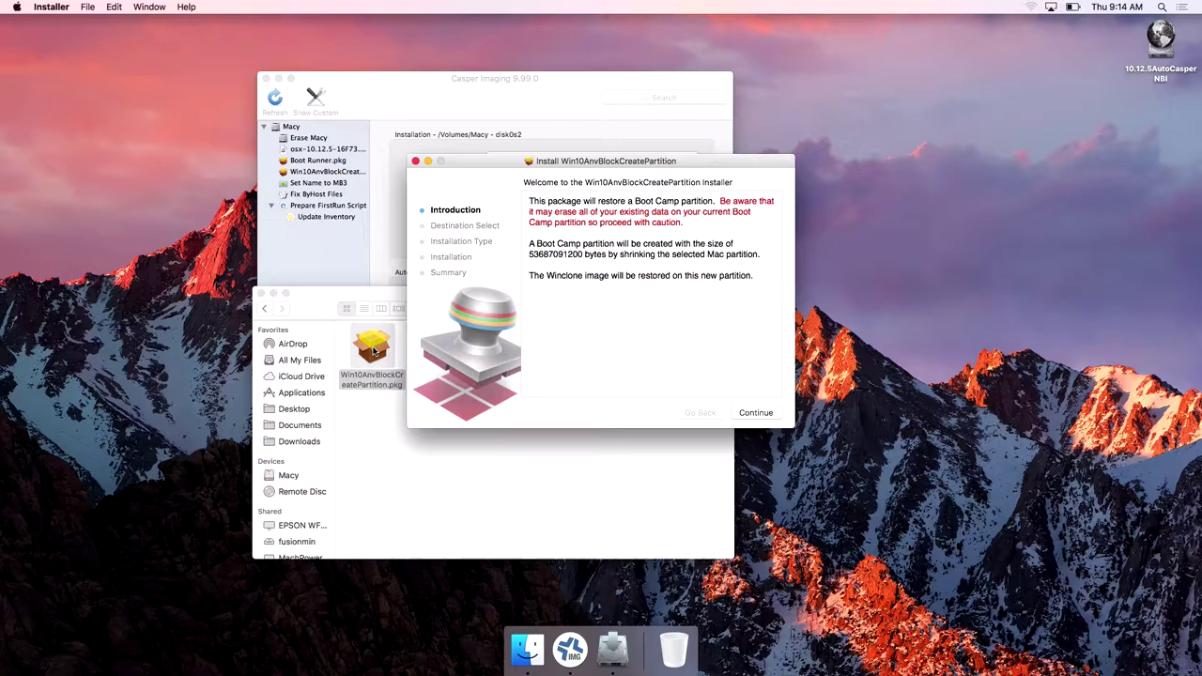
Run the package's standard installation with Macy as the destination
{"action": "left_click", "coordinate": [771, 414]}
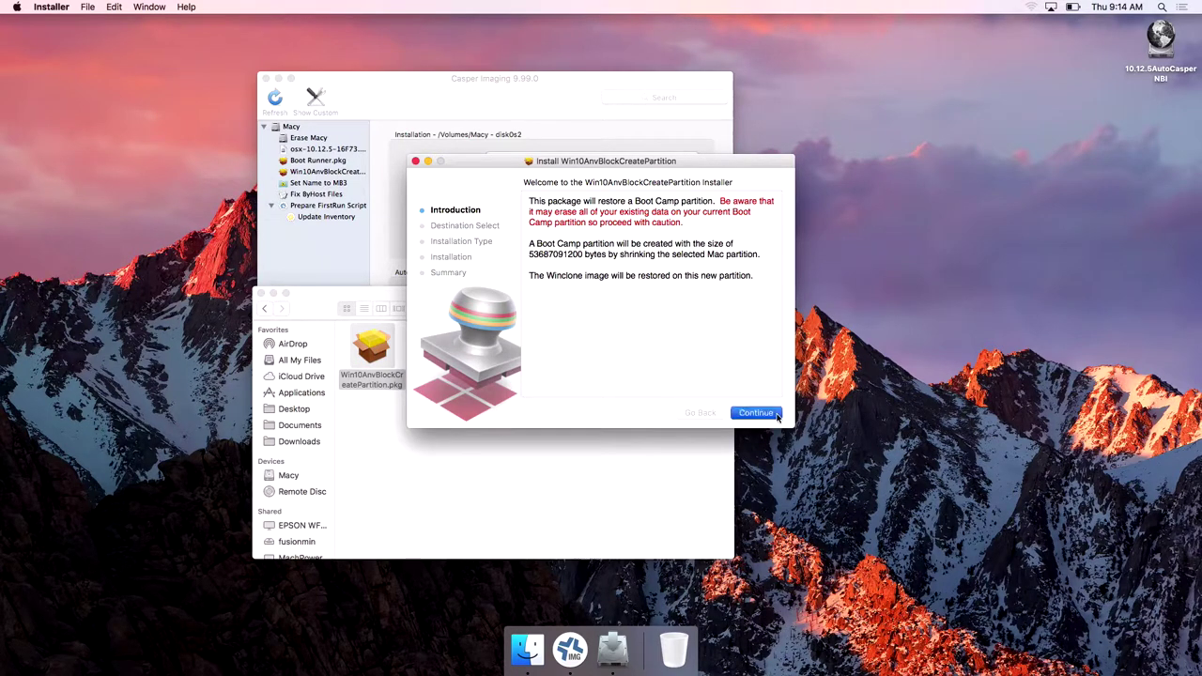
{"action": "left_click", "coordinate": [746, 382]}
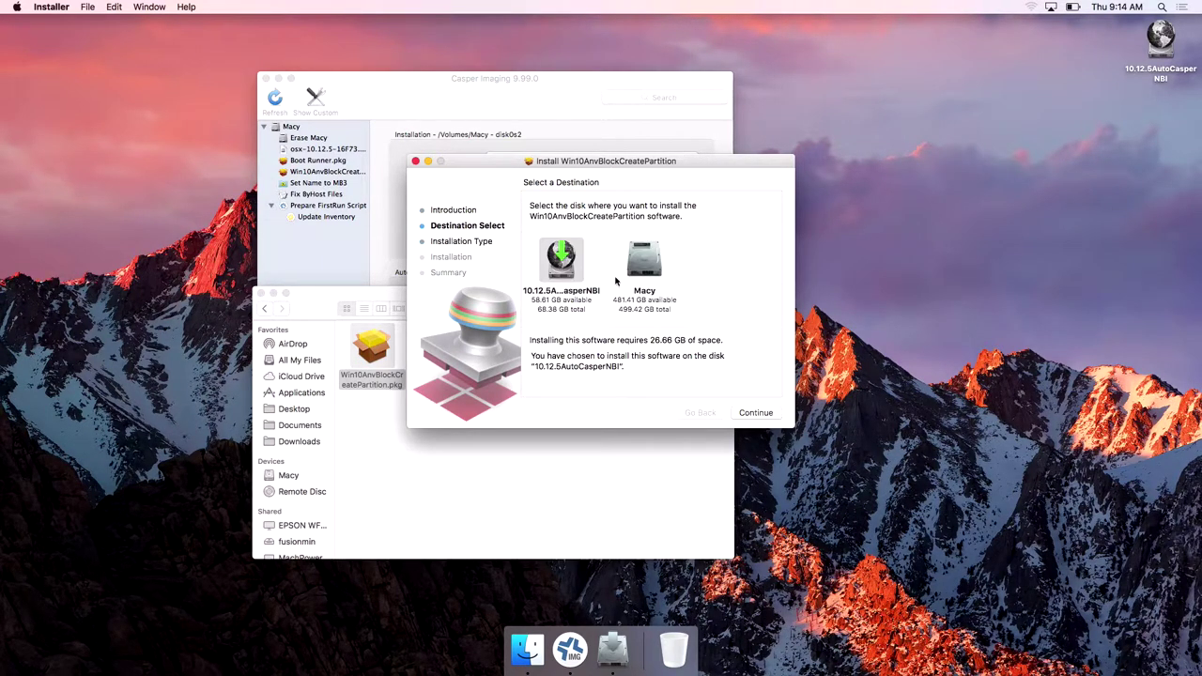
{"action": "mouse_move", "coordinate": [561, 258]}
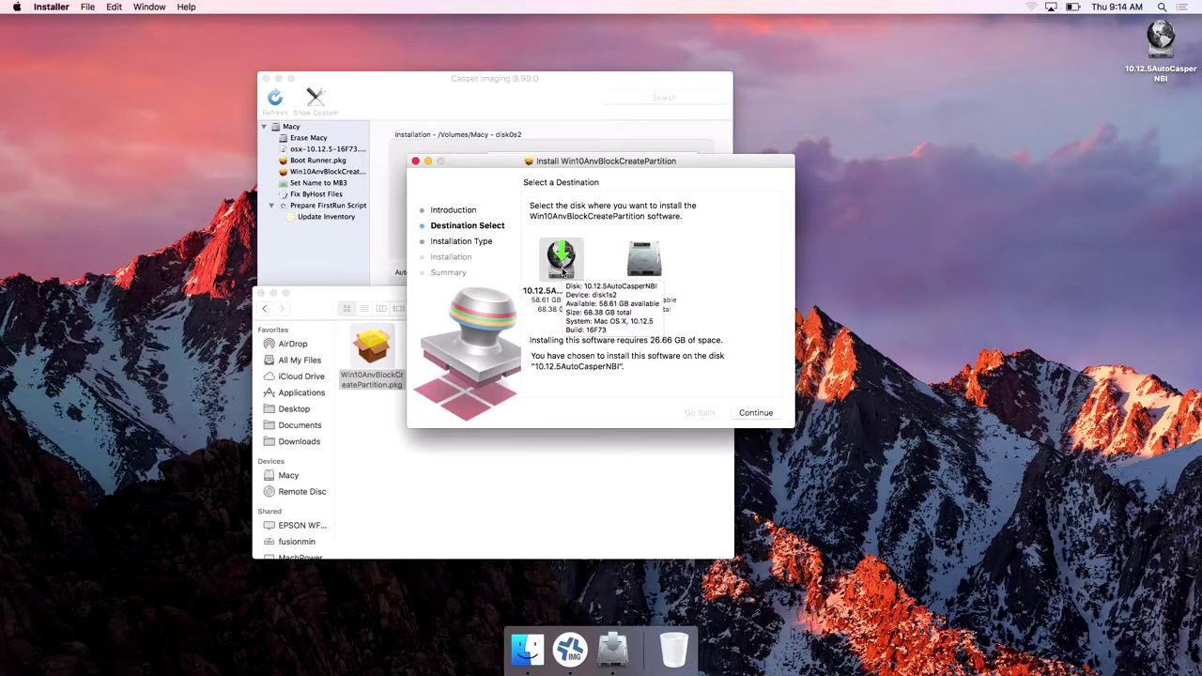
{"action": "left_click", "coordinate": [633, 268]}
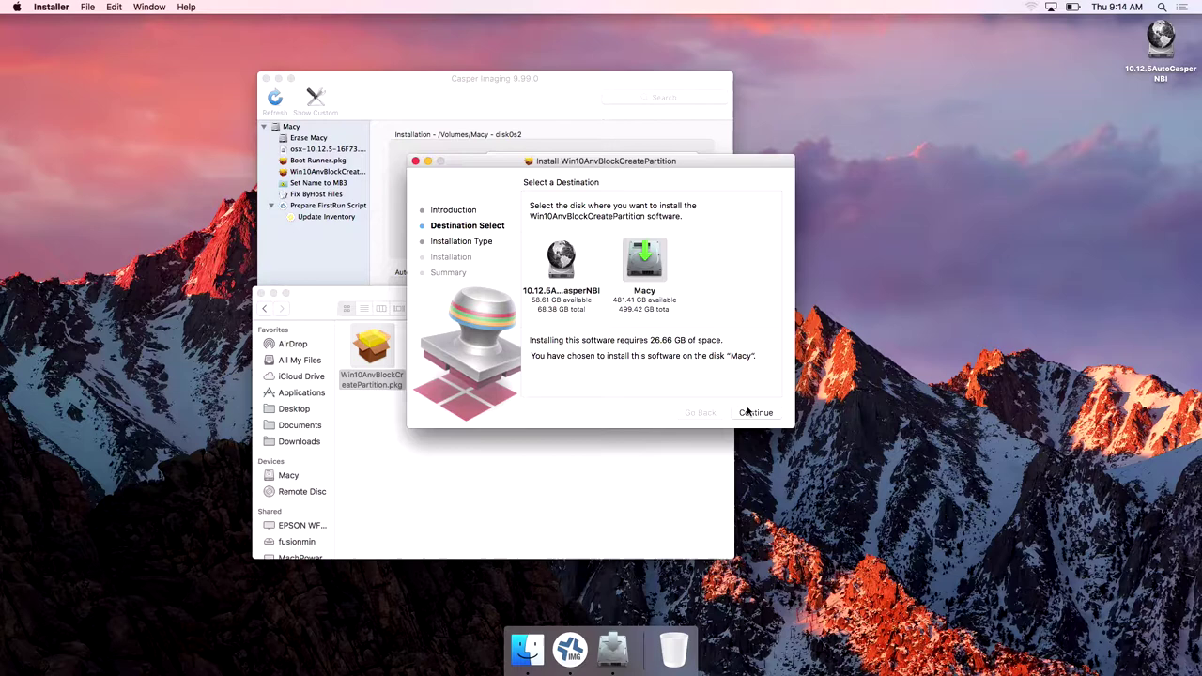
{"action": "left_click", "coordinate": [748, 412]}
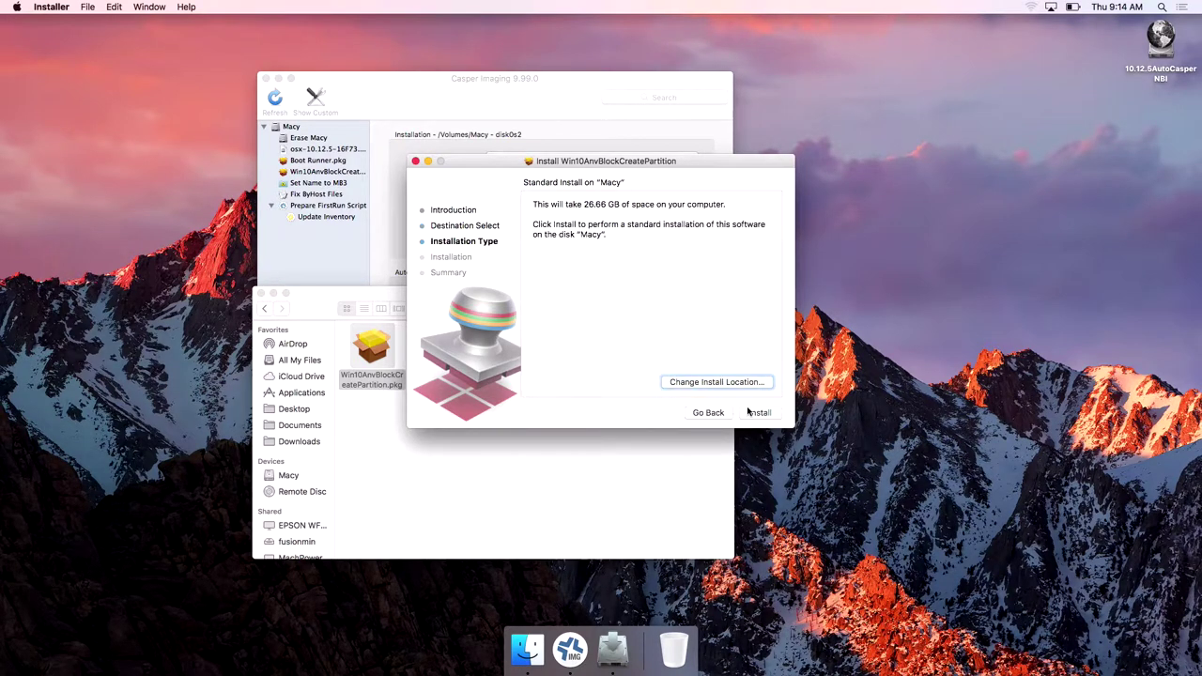
{"action": "left_click", "coordinate": [748, 413]}
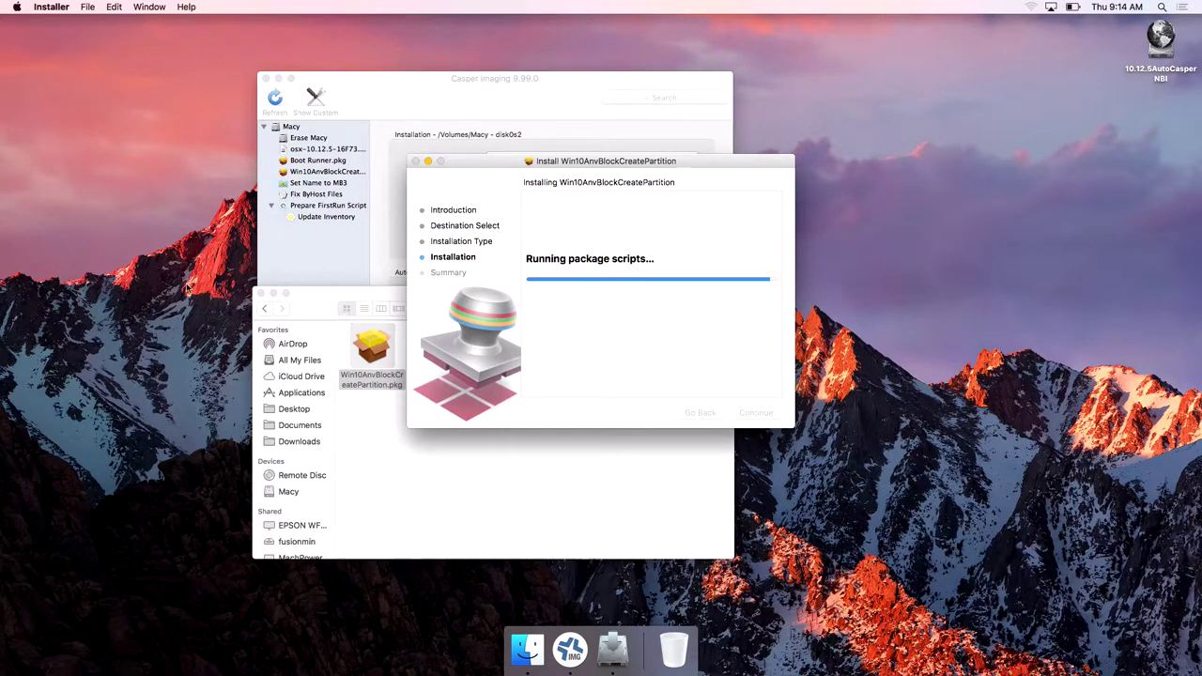
{"action": "left_click", "coordinate": [17, 235]}
Launch Terminal from Utilities to an empty root shell prompt
{"action": "key", "text": "super+shift+u"}
{"action": "scroll", "coordinate": [526, 422], "scroll_direction": "down", "scroll_amount": 2}
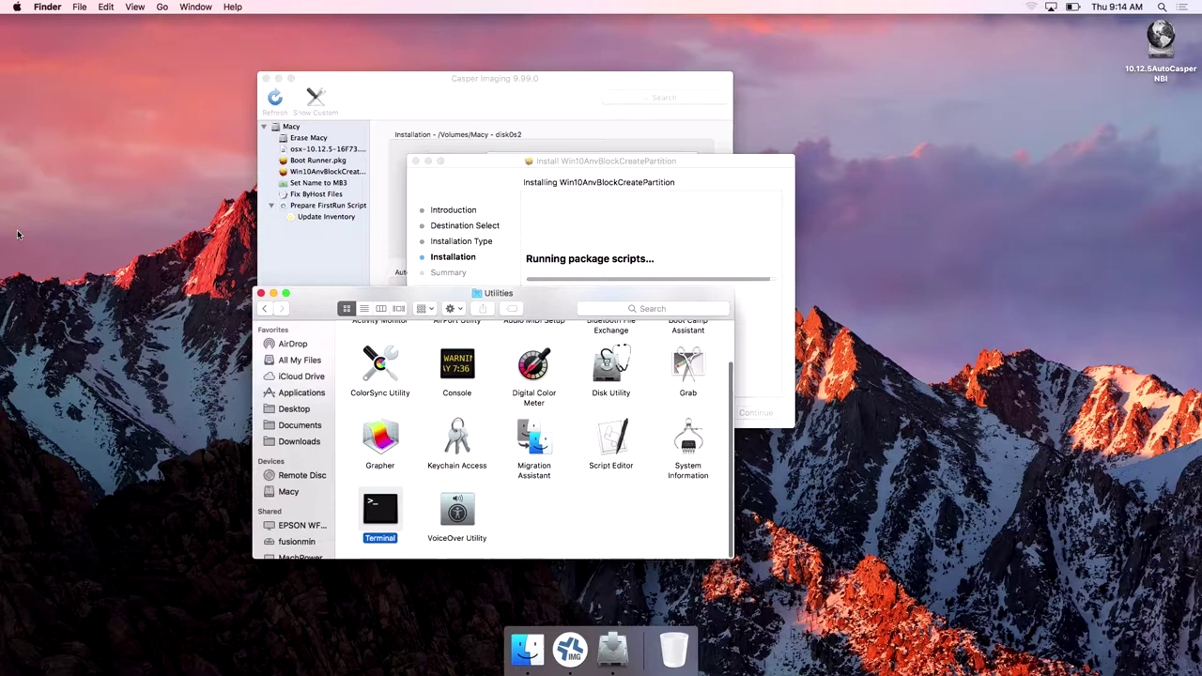
{"action": "double_click", "coordinate": [380, 503]}
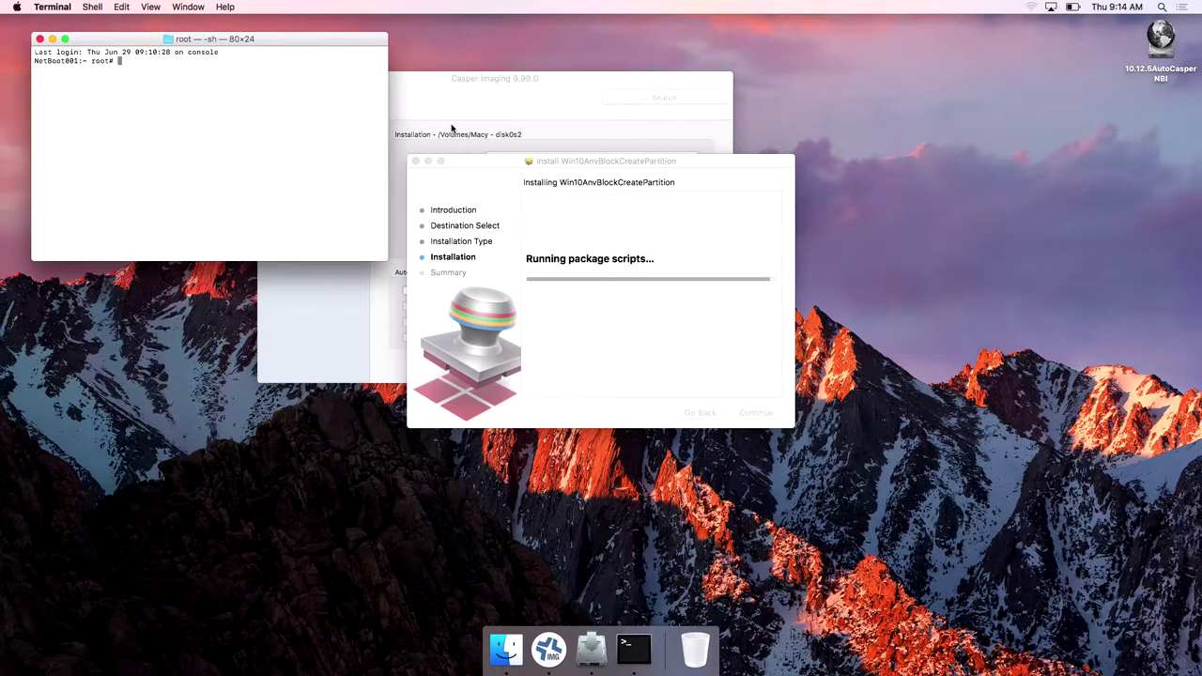
{"action": "type", "text": "til"}
{"action": "key", "text": "BackSpace"}
{"action": "key", "text": "BackSpace"}
{"action": "key", "text": "BackSpace"}
{"action": "left_click", "coordinate": [588, 232]}
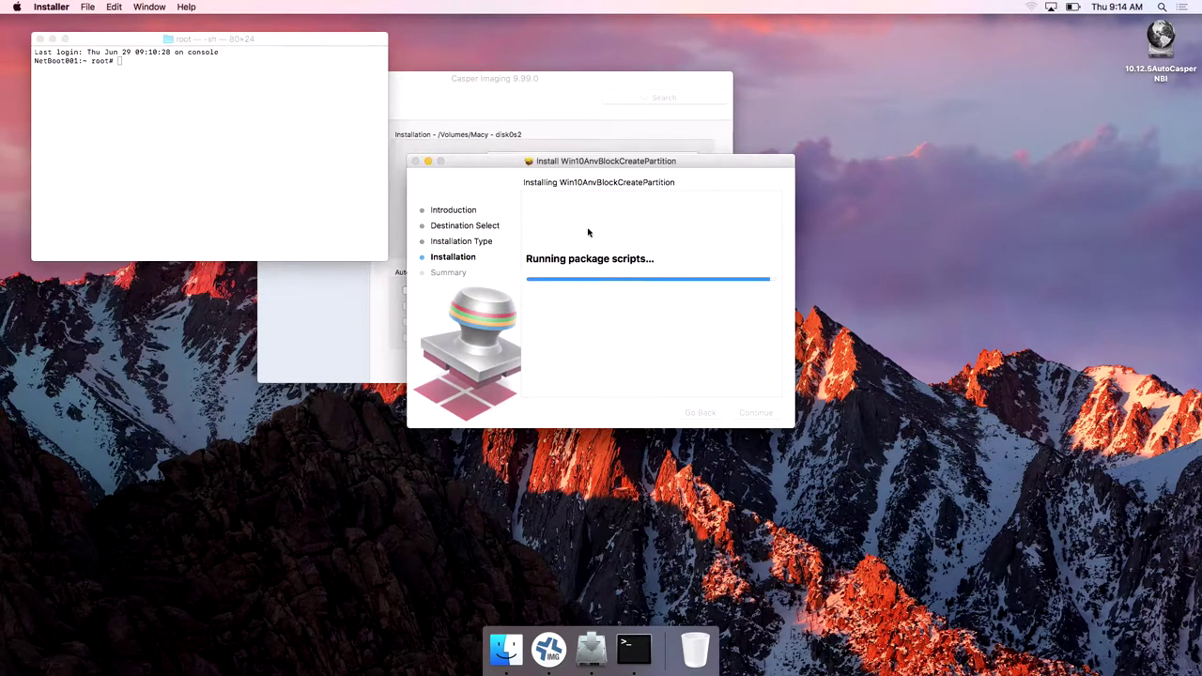
Show the Installer Log with Show All Logs in an enlarged, repositioned window
{"action": "left_click", "coordinate": [167, 6]}
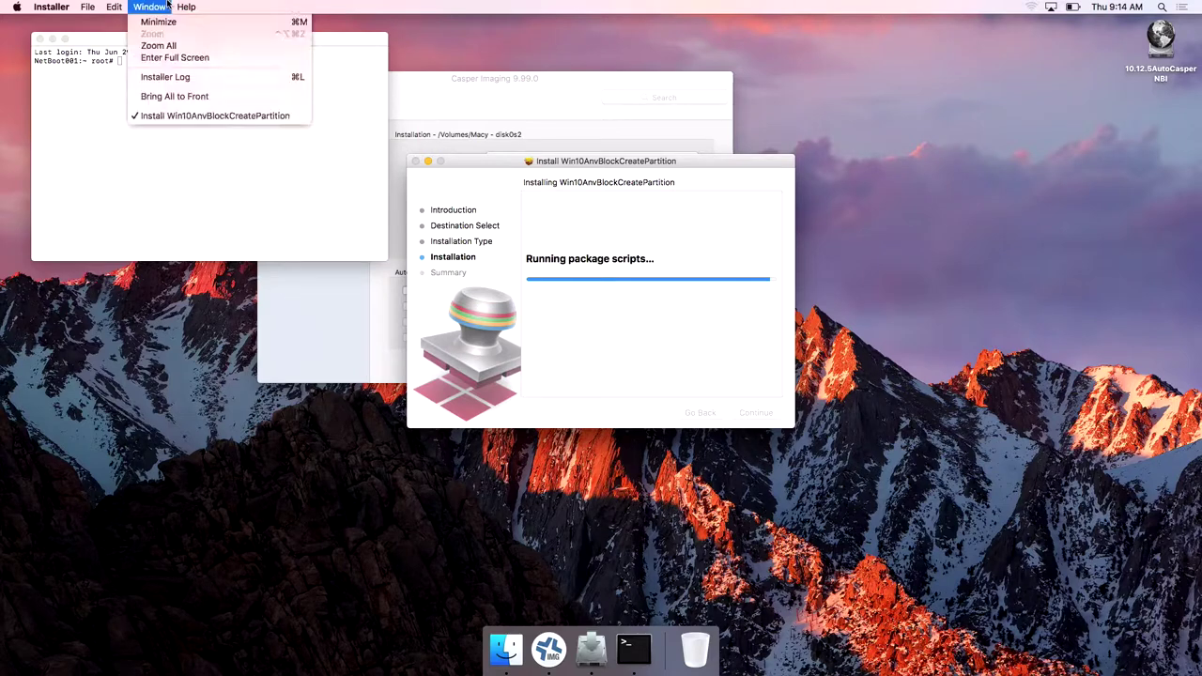
{"action": "left_click", "coordinate": [151, 81]}
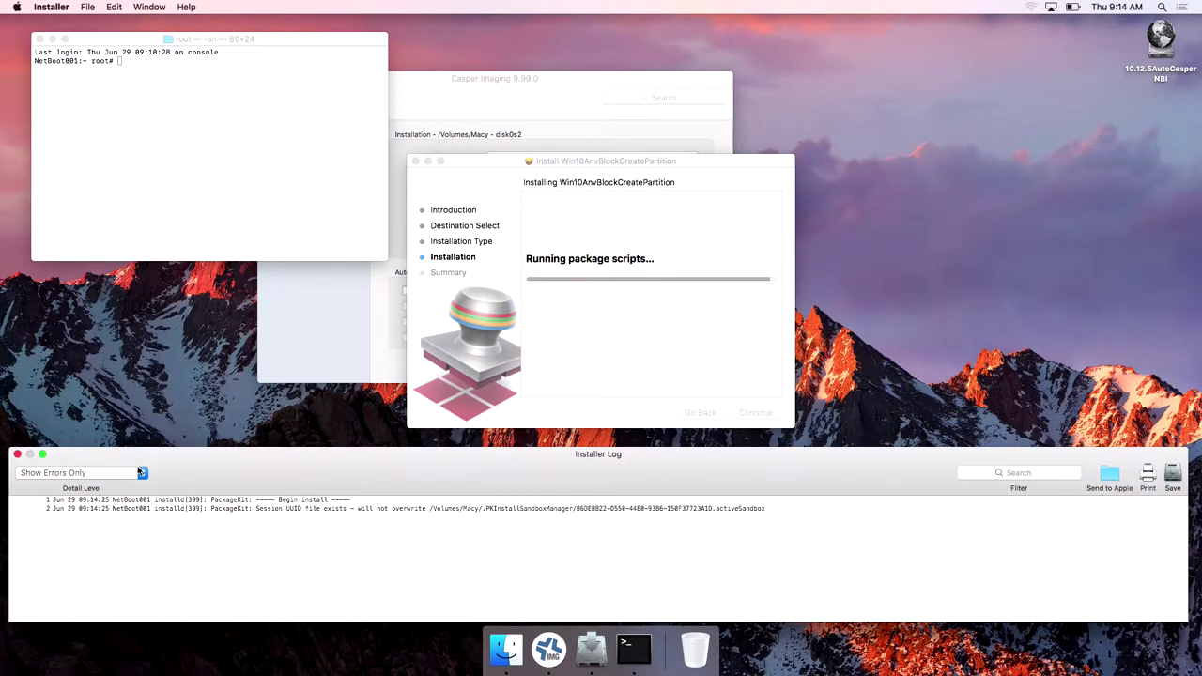
{"action": "left_click", "coordinate": [139, 473]}
{"action": "left_click", "coordinate": [56, 496]}
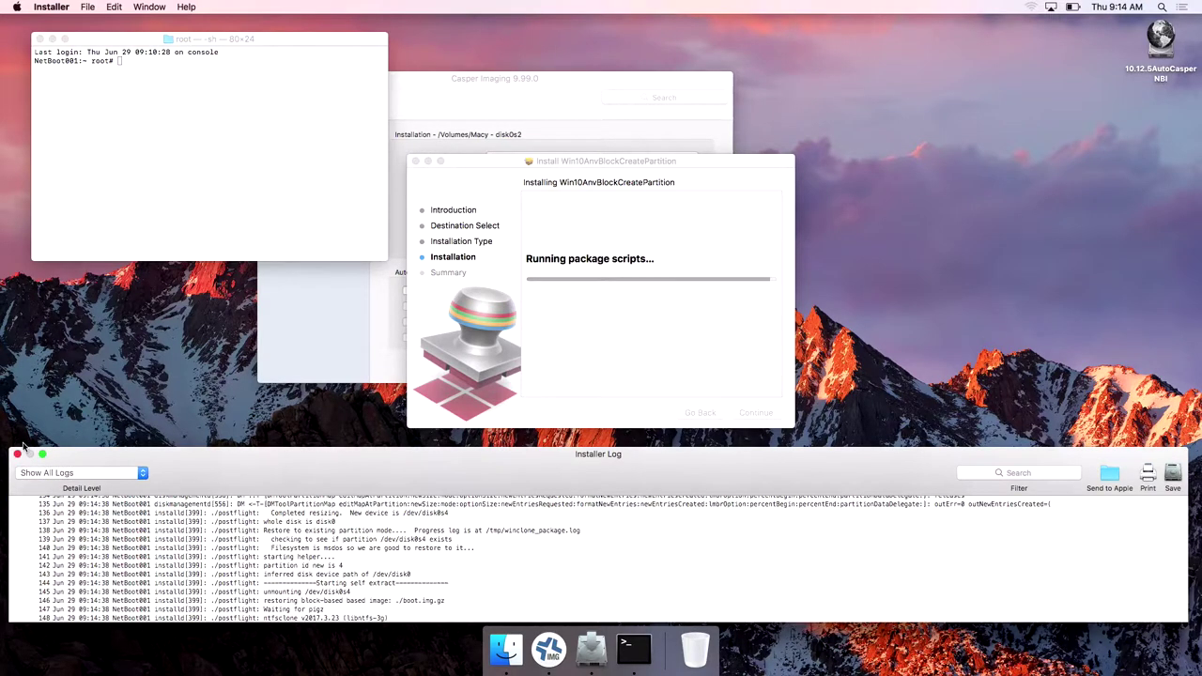
{"action": "left_click_drag", "start_coordinate": [11, 448], "coordinate": [475, 203]}
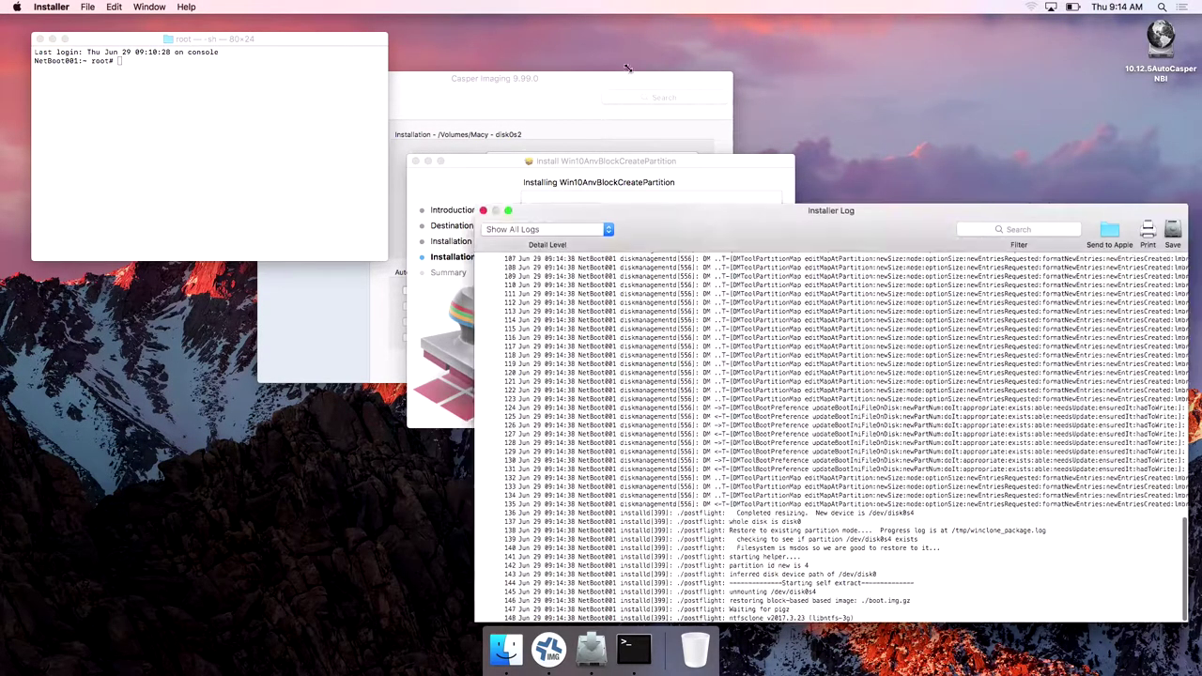
{"action": "left_click_drag", "start_coordinate": [628, 69], "coordinate": [615, 17]}
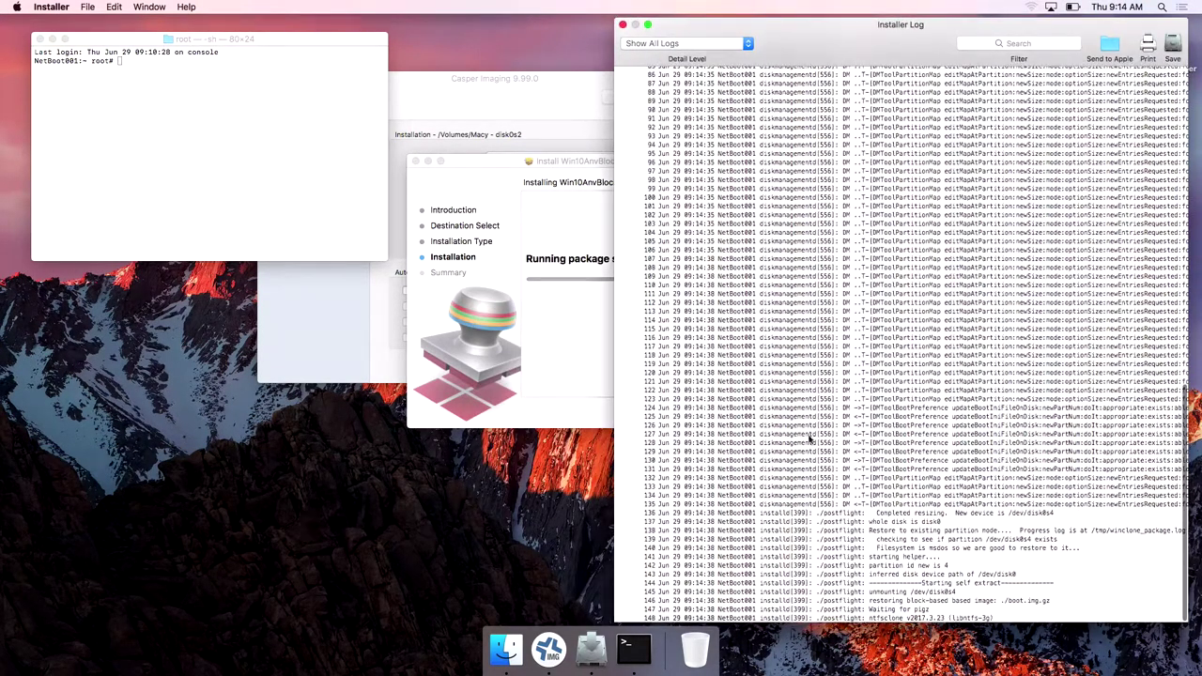
{"action": "left_click_drag", "start_coordinate": [864, 39], "coordinate": [757, 38]}
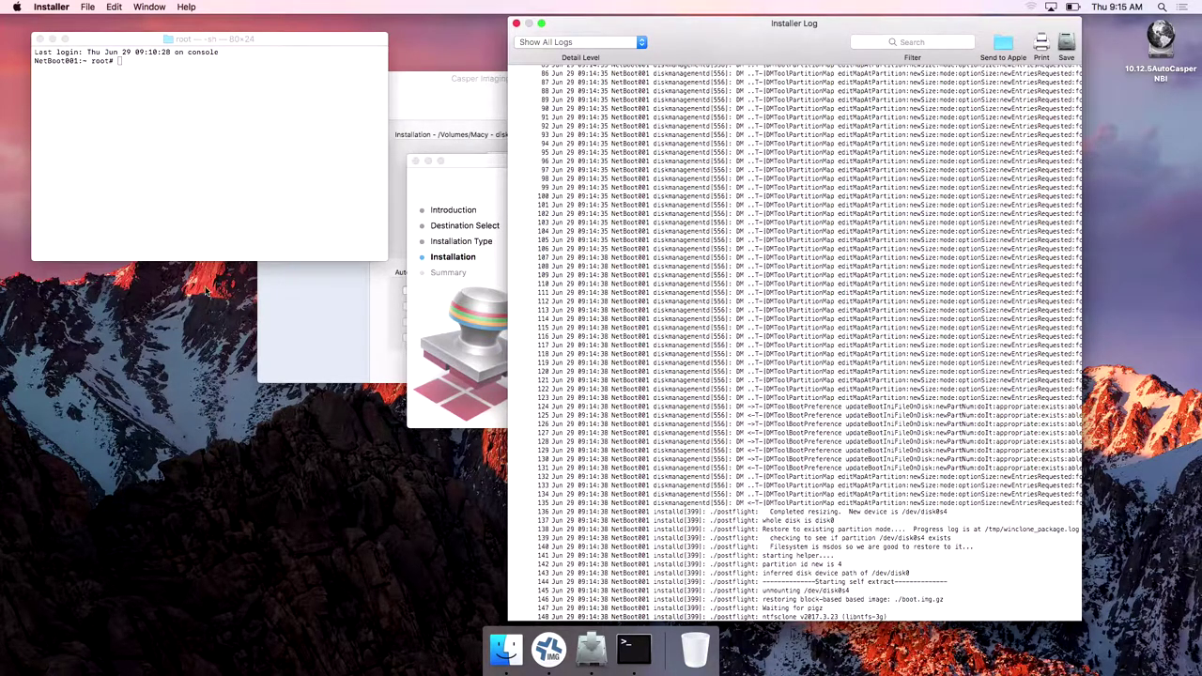
{"action": "left_click", "coordinate": [208, 202]}
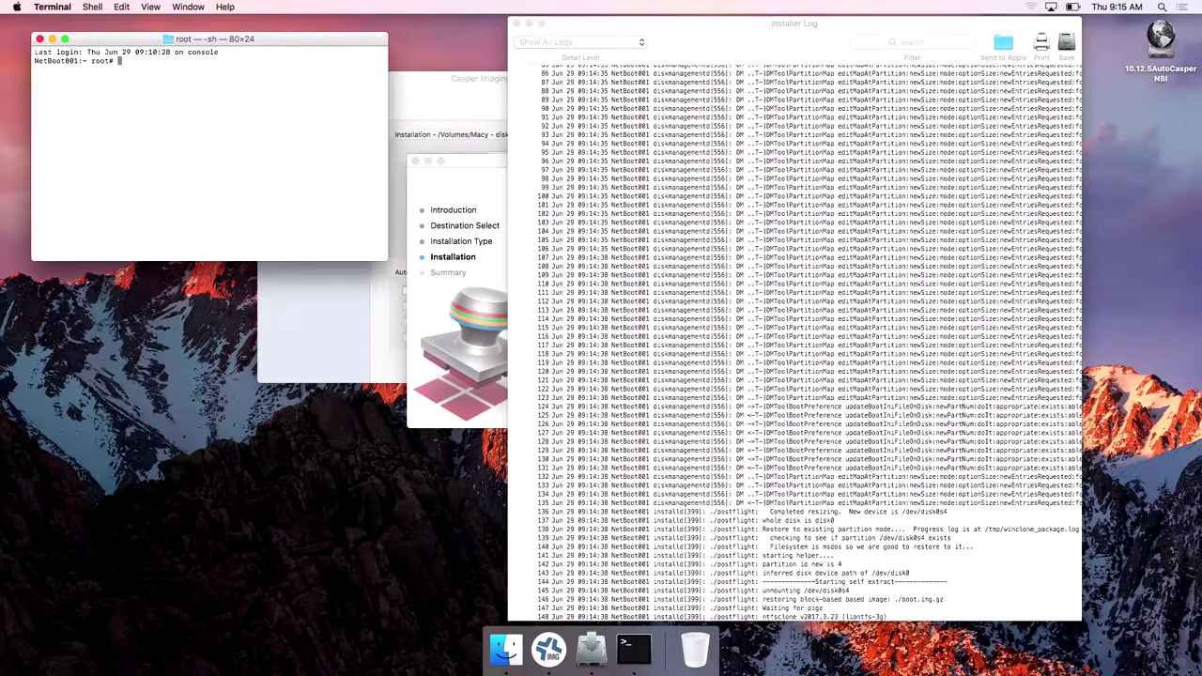
Enlarge the Terminal text and run tail -F /tmp/winclone_package.log
{"action": "key", "text": "super+plus"}
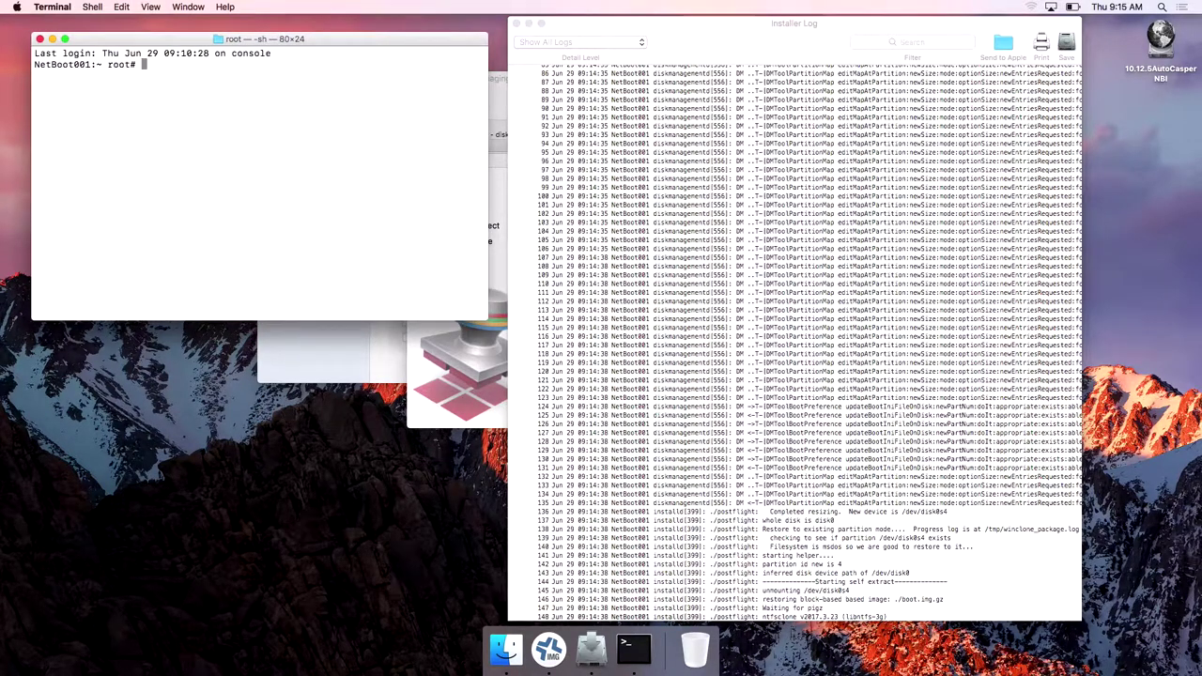
{"action": "type", "text": "tail /"}
{"action": "key", "text": "BackSpace"}
{"action": "type", "text": "-F "}
{"action": "type", "text": "/tm"}
{"action": "type", "text": "p/winclone_package.log"}
{"action": "key", "text": "Return"}
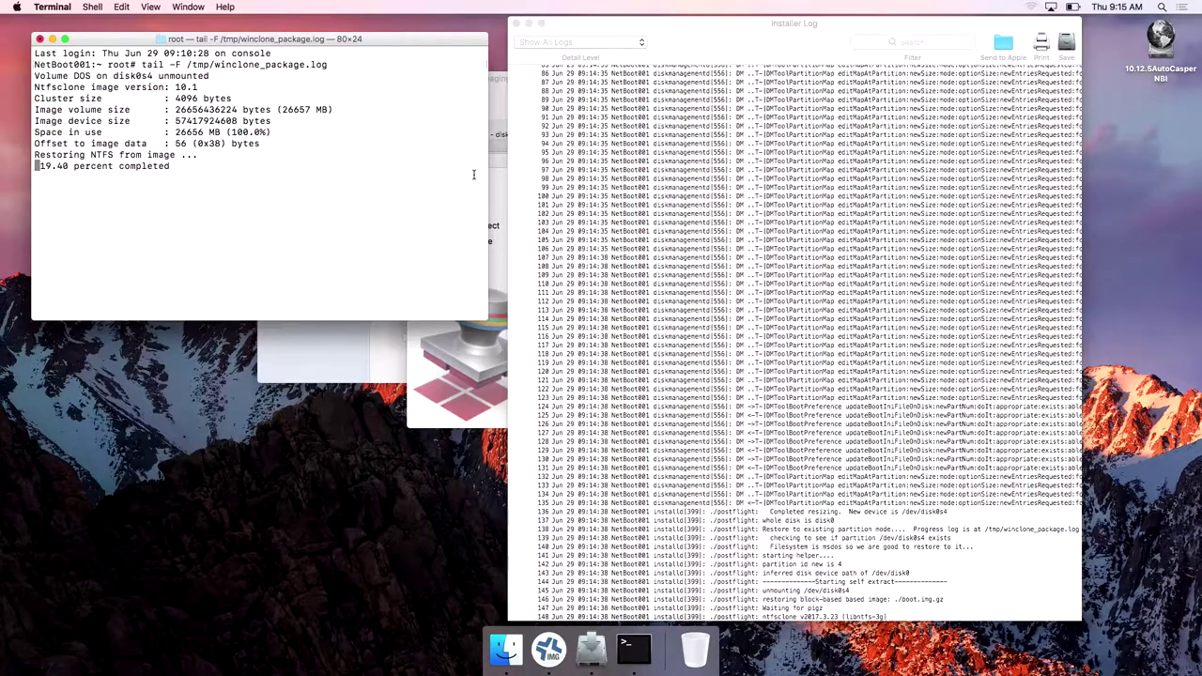
{"action": "left_click", "coordinate": [629, 272]}
{"action": "scroll", "coordinate": [628, 271], "scroll_direction": "up", "scroll_amount": 5}
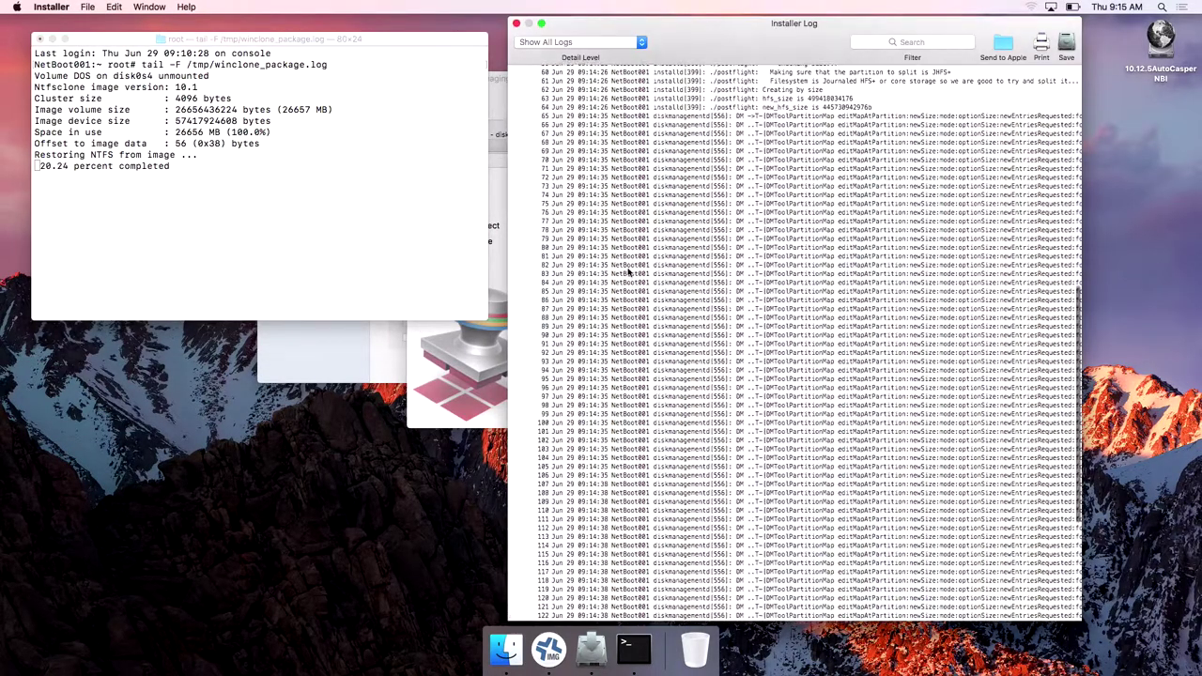
{"action": "scroll", "coordinate": [628, 272], "scroll_direction": "up", "scroll_amount": 3}
{"action": "scroll", "coordinate": [629, 272], "scroll_direction": "up", "scroll_amount": 2}
{"action": "scroll", "coordinate": [629, 272], "scroll_direction": "up", "scroll_amount": 2}
{"action": "scroll", "coordinate": [628, 271], "scroll_direction": "up", "scroll_amount": 2}
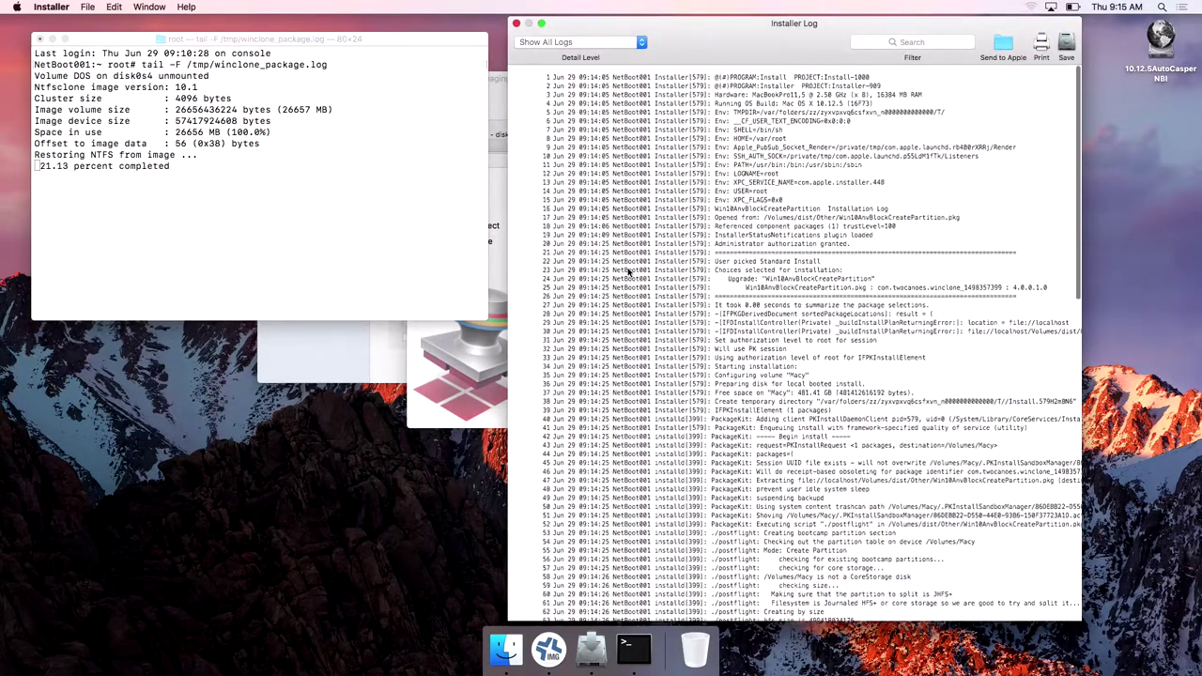
{"action": "scroll", "coordinate": [629, 271], "scroll_direction": "up", "scroll_amount": 1}
{"action": "scroll", "coordinate": [754, 360], "scroll_direction": "up", "scroll_amount": 2}
{"action": "scroll", "coordinate": [761, 376], "scroll_direction": "down", "scroll_amount": 1}
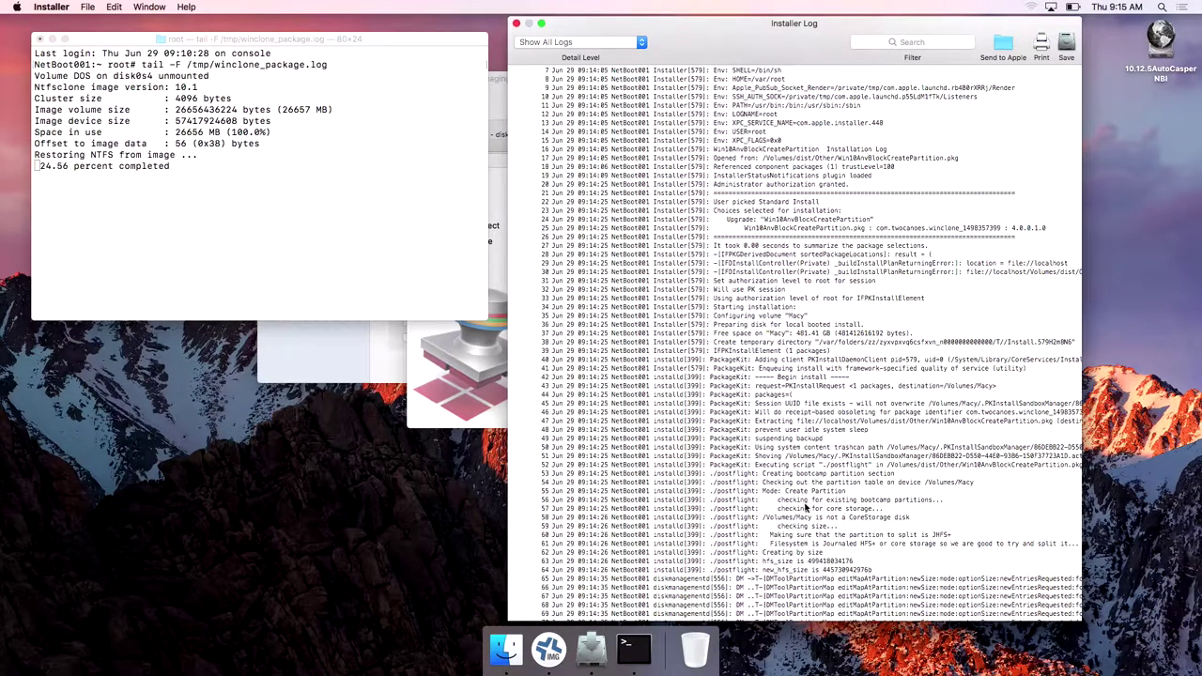
{"action": "scroll", "coordinate": [797, 570], "scroll_direction": "down", "scroll_amount": 2}
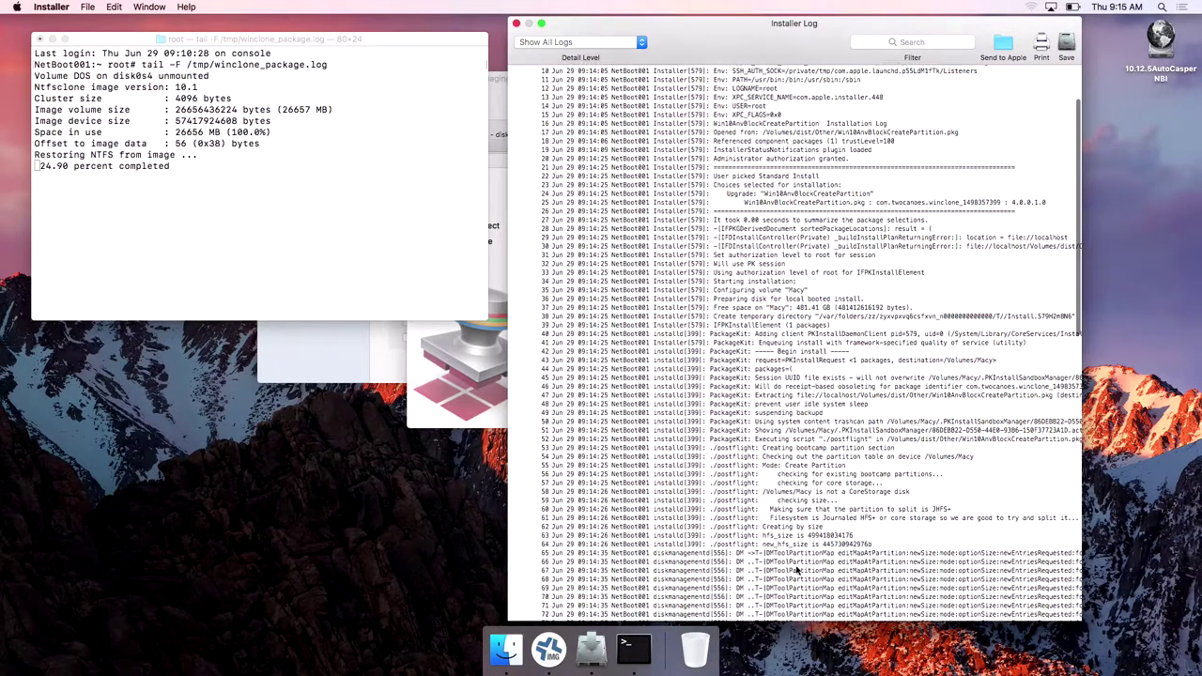
{"action": "scroll", "coordinate": [796, 570], "scroll_direction": "down", "scroll_amount": 2}
{"action": "scroll", "coordinate": [793, 545], "scroll_direction": "down", "scroll_amount": 3}
{"action": "scroll", "coordinate": [782, 489], "scroll_direction": "down", "scroll_amount": 10}
{"action": "scroll", "coordinate": [780, 486], "scroll_direction": "down", "scroll_amount": 10}
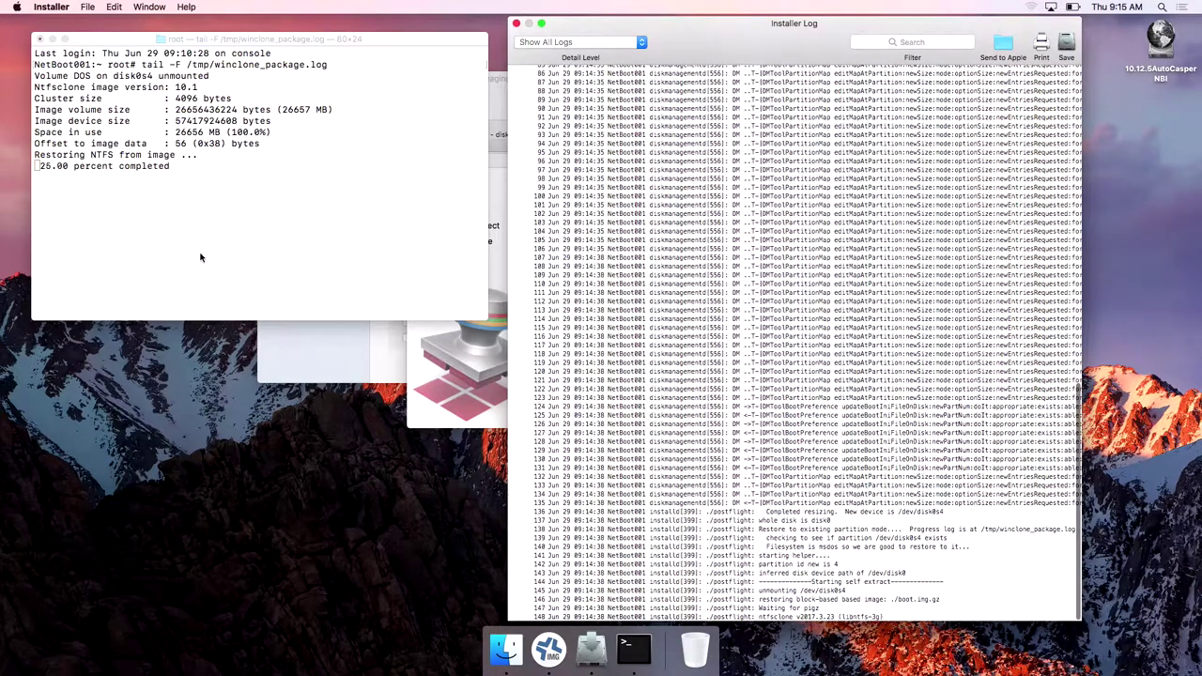
{"action": "left_click", "coordinate": [200, 254]}
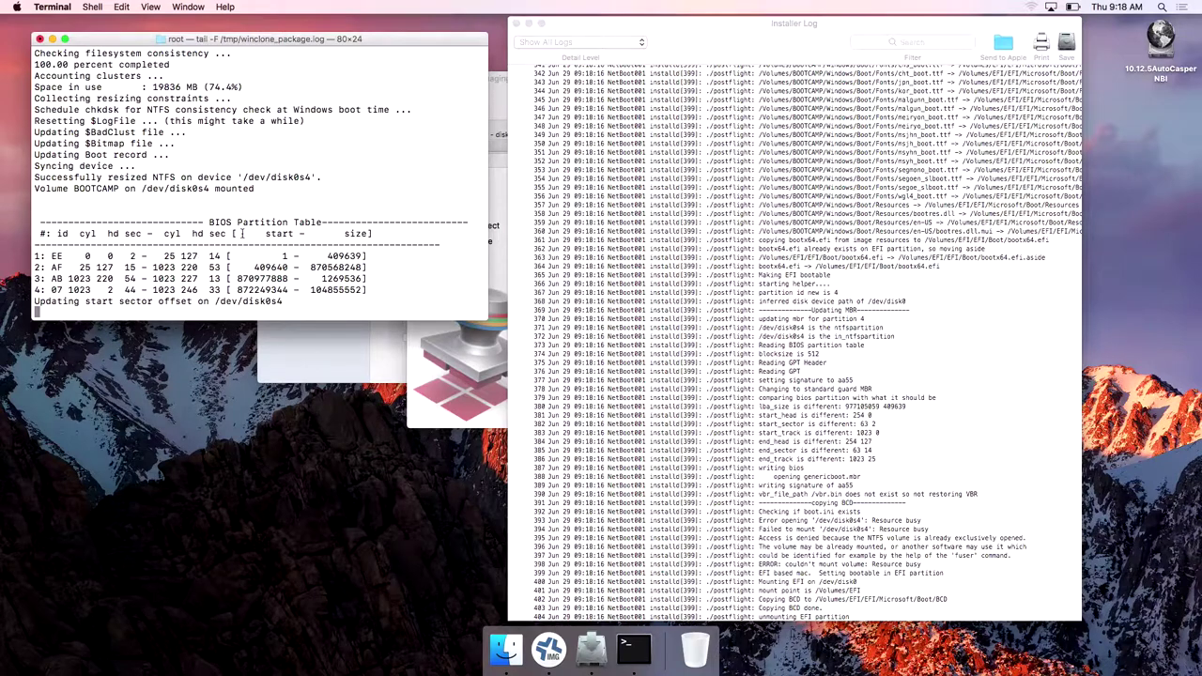
Close the finished installer and restart the Mac from the Apple menu
{"action": "left_click", "coordinate": [431, 331]}
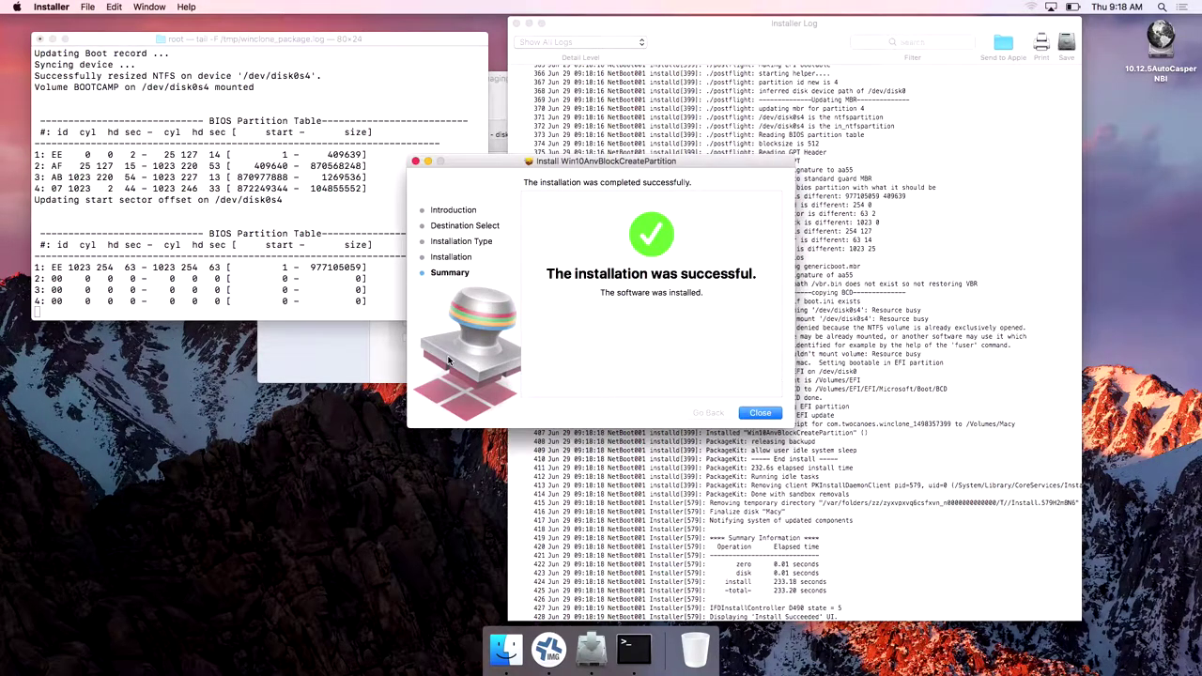
{"action": "left_click", "coordinate": [761, 412]}
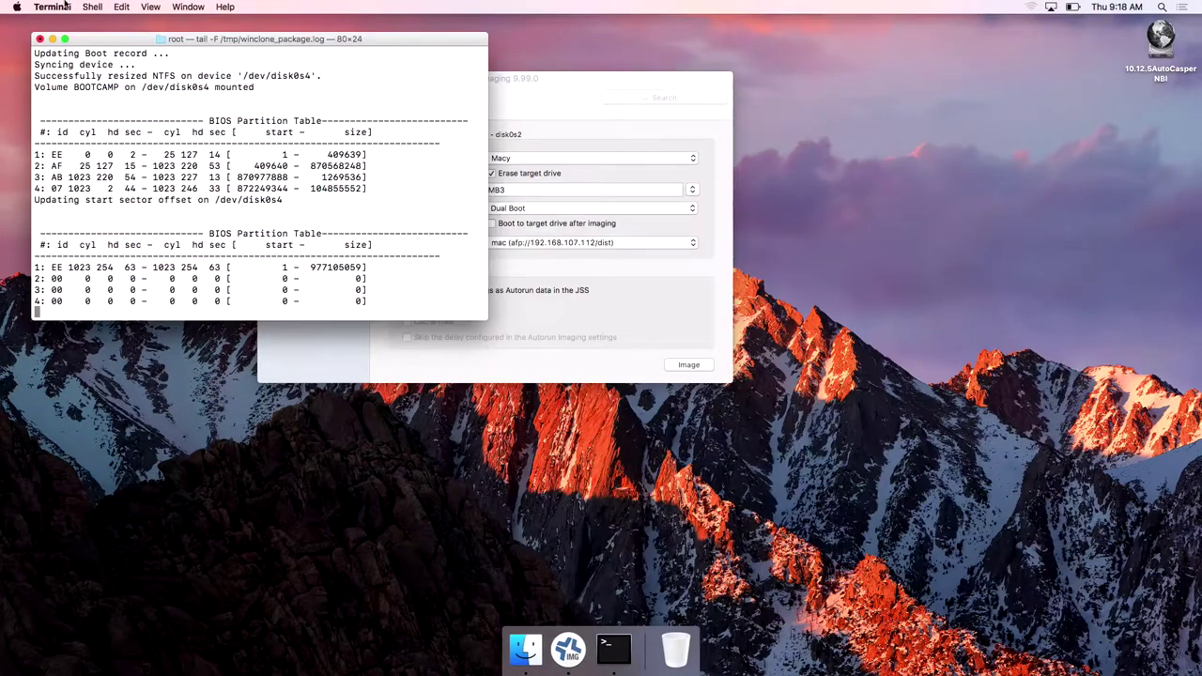
{"action": "left_click", "coordinate": [5, 5]}
{"action": "left_click", "coordinate": [38, 123]}
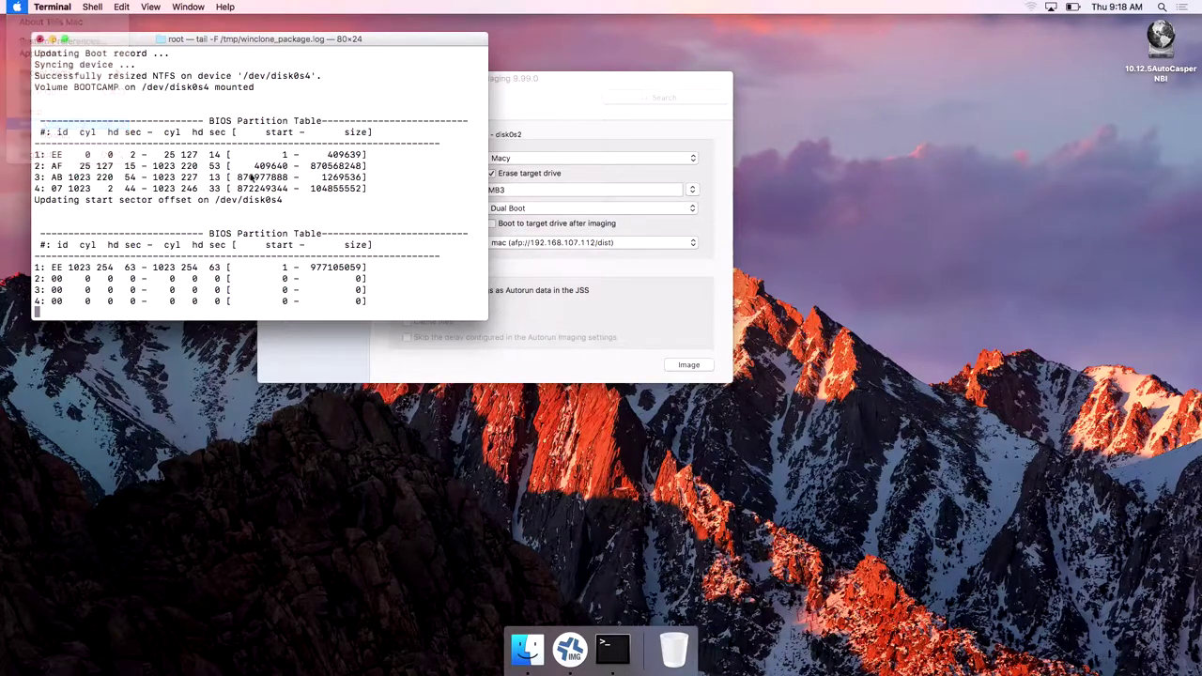
{"action": "left_click", "coordinate": [703, 247]}
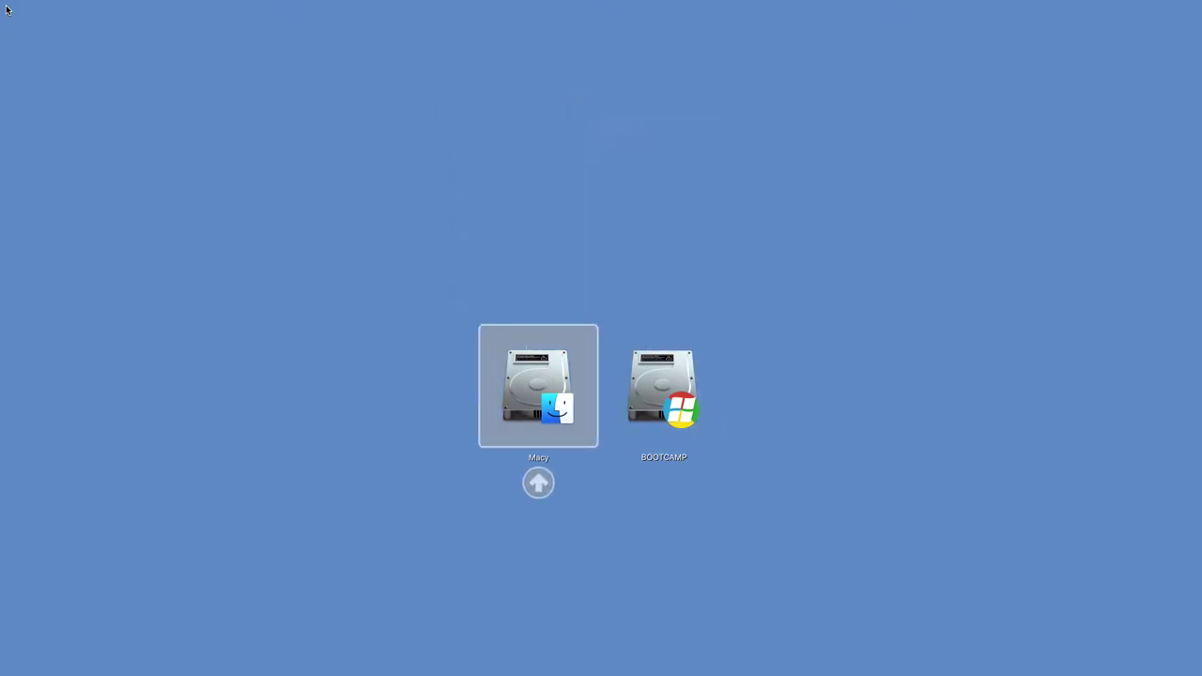
Select BOOTCAMP in the boot picker and restart into it
{"action": "key", "text": "Right"}
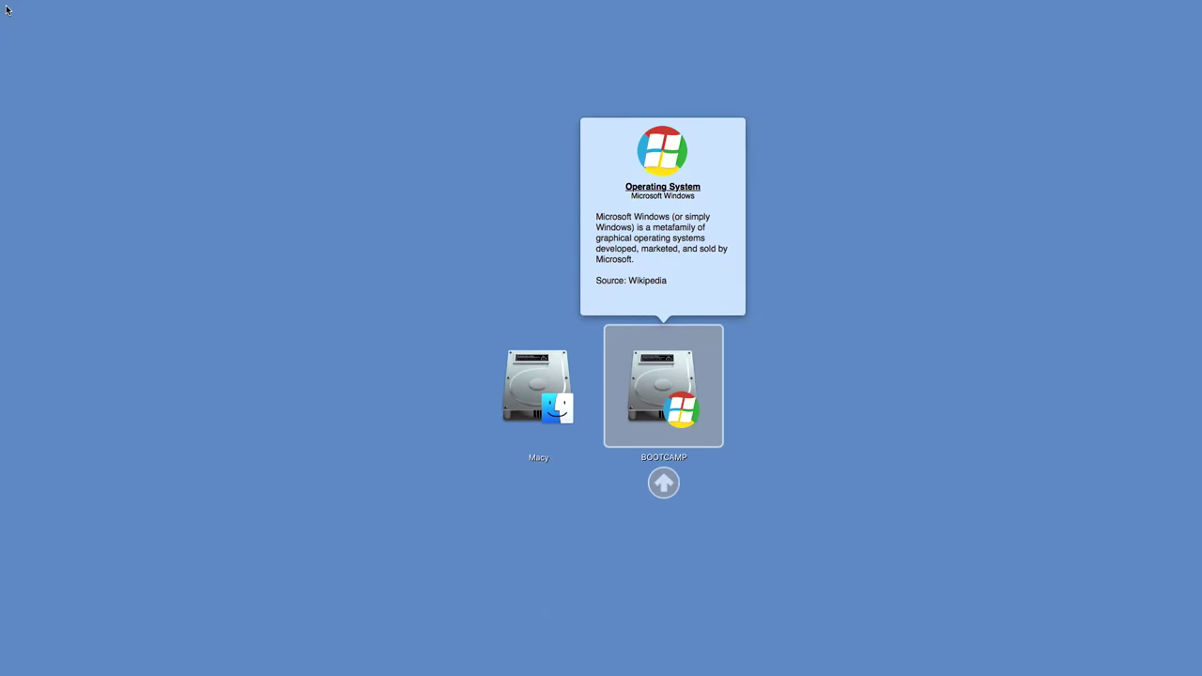
{"action": "key", "text": "Return"}
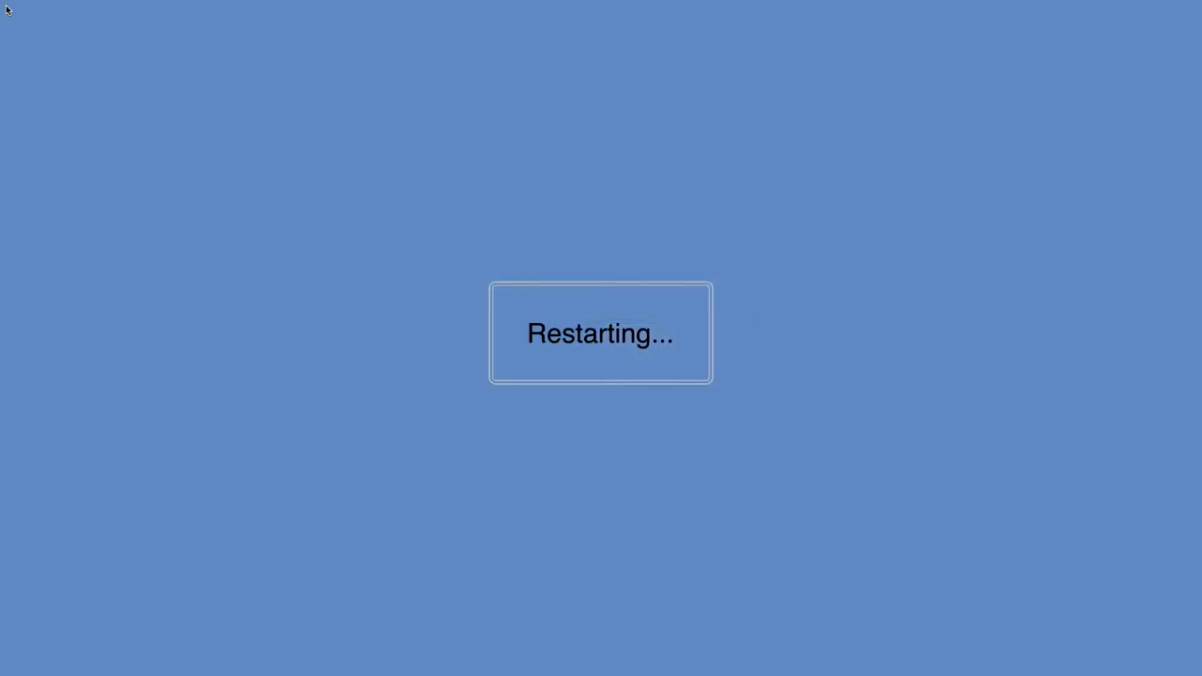